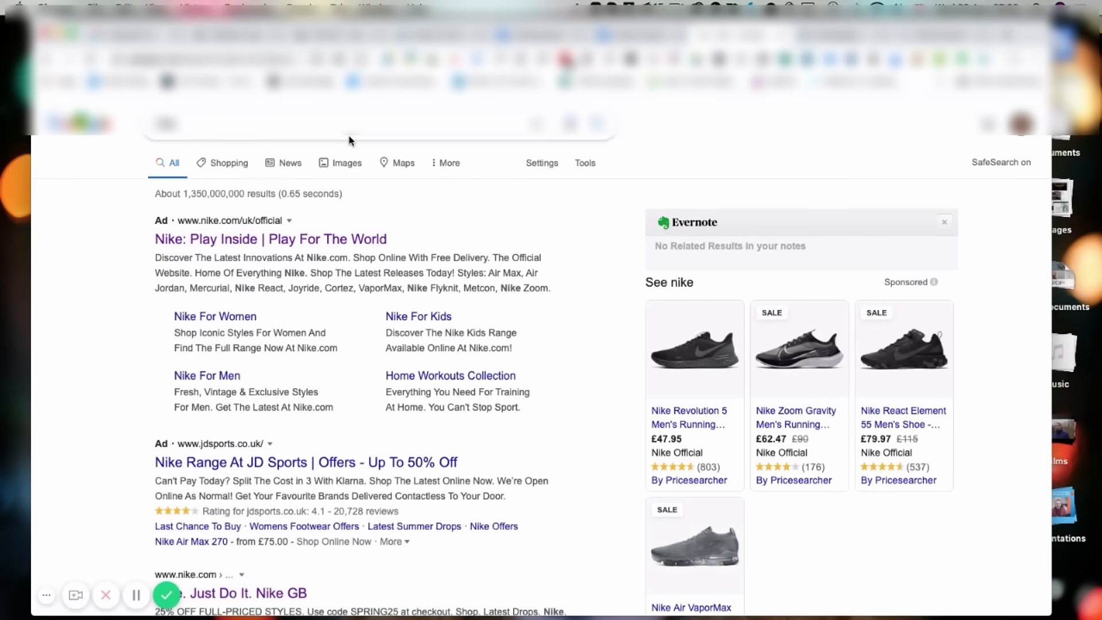
Switch from the Nike search results to the Google Ads campaigns page and dismiss the account list
{"action": "left_click", "coordinate": [92, 60]}
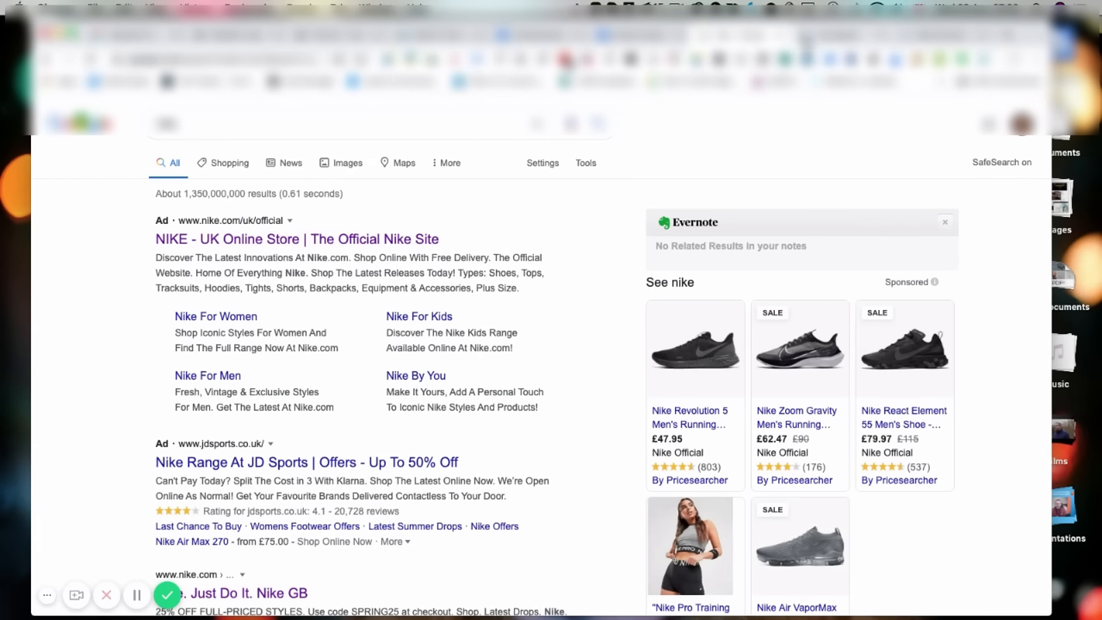
{"action": "left_click", "coordinate": [806, 40]}
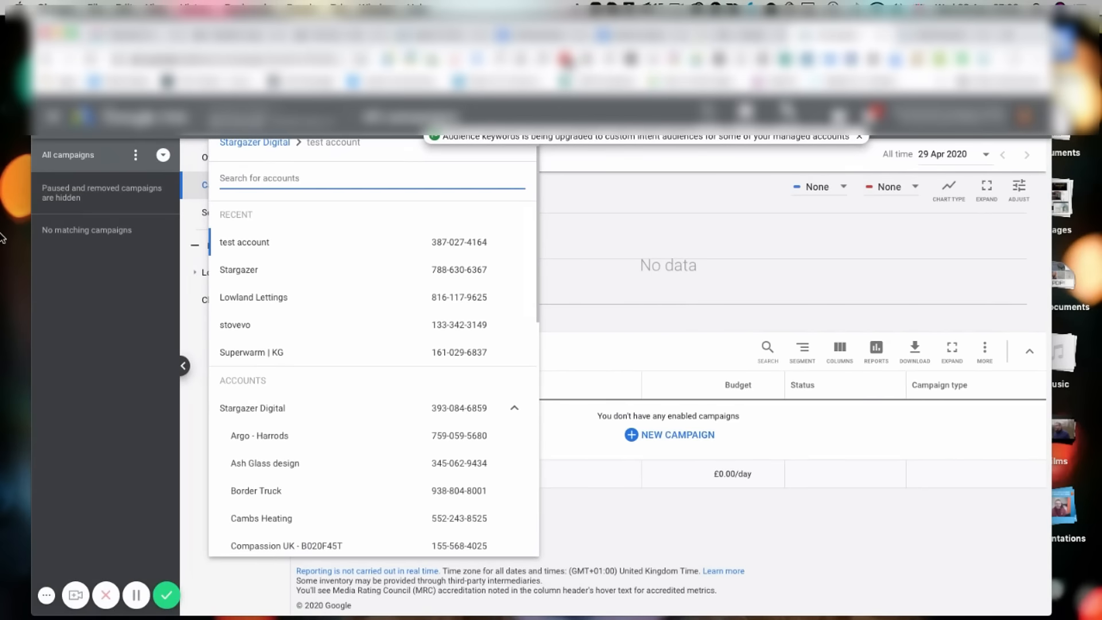
{"action": "left_click", "coordinate": [574, 221]}
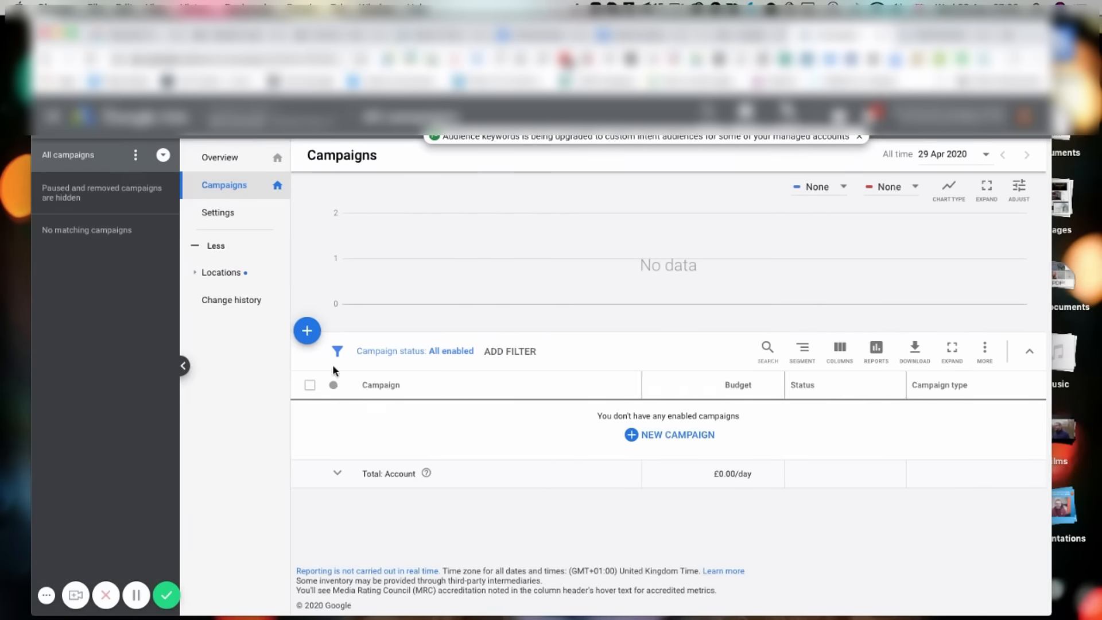
Start a new campaign with Leads as the goal and Search as the campaign type
{"action": "left_click", "coordinate": [317, 336]}
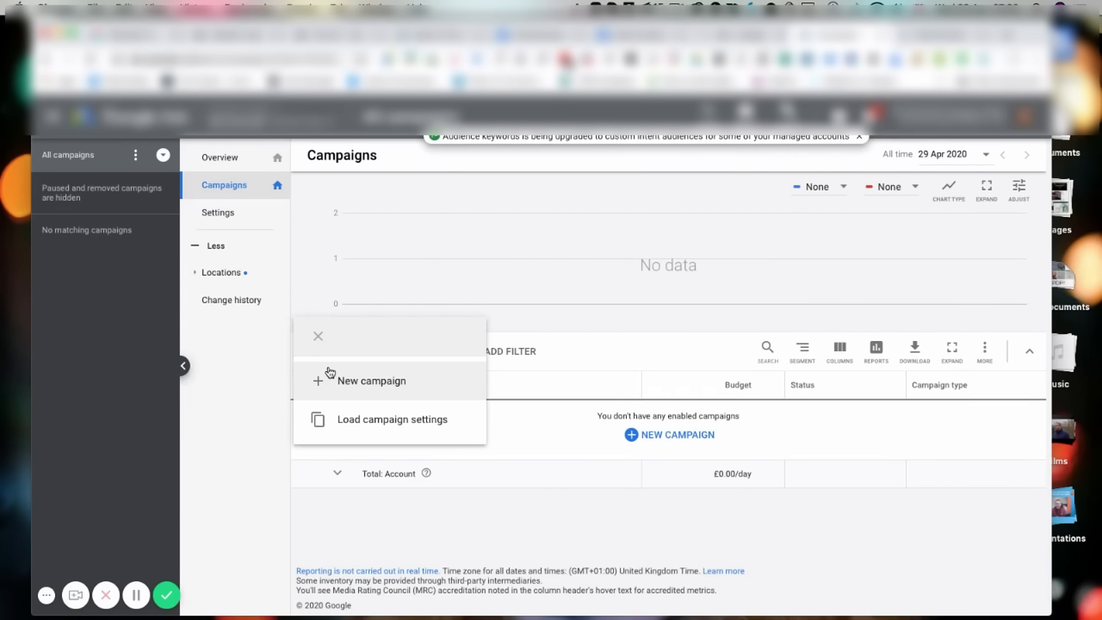
{"action": "left_click", "coordinate": [330, 379]}
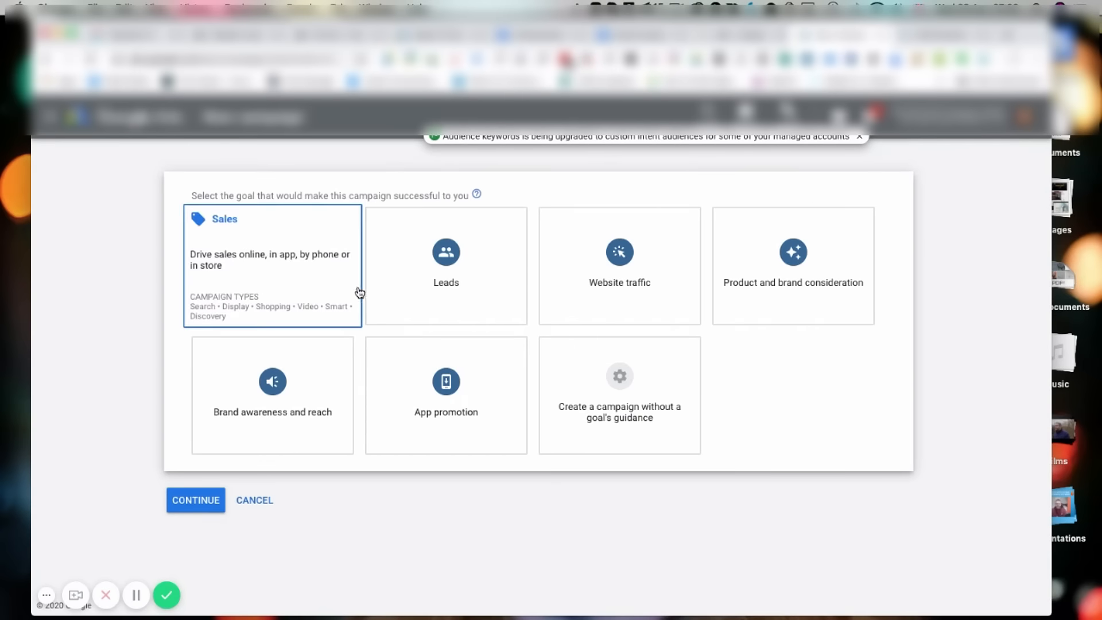
{"action": "left_click", "coordinate": [417, 294]}
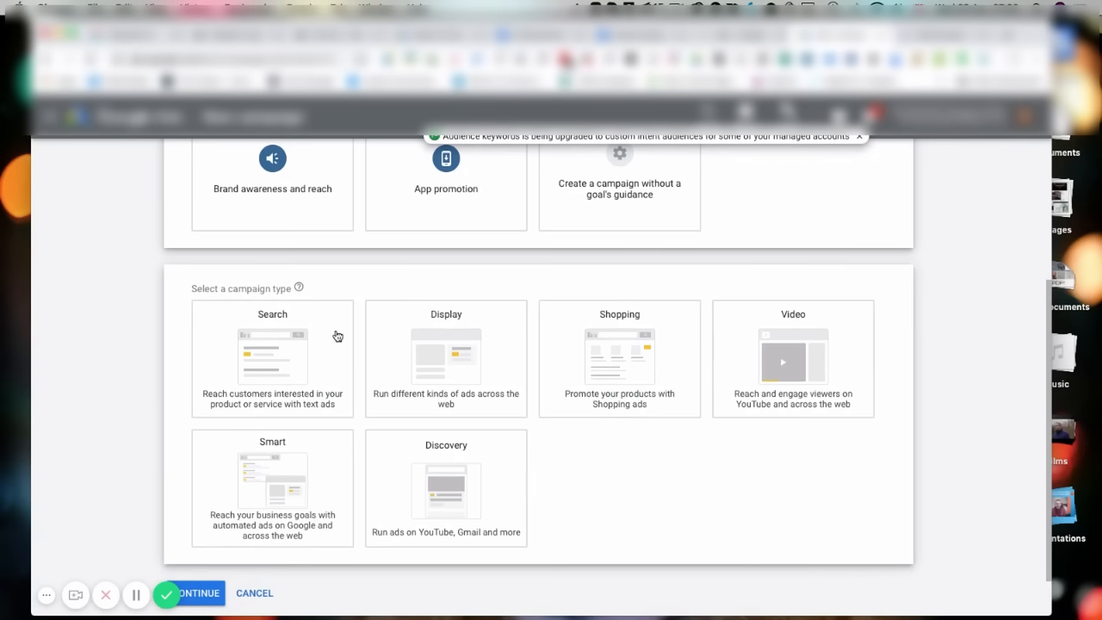
{"action": "left_click", "coordinate": [316, 345]}
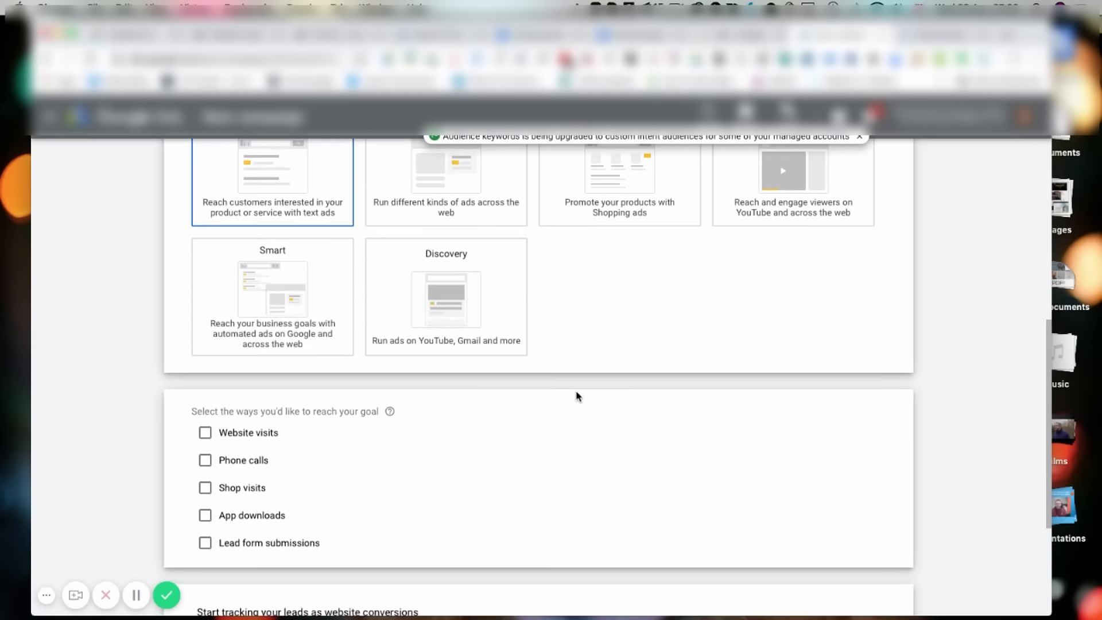
{"action": "scroll", "coordinate": [580, 393], "scroll_direction": "up", "scroll_amount": 4}
{"action": "scroll", "coordinate": [577, 396], "scroll_direction": "down", "scroll_amount": 3}
{"action": "scroll", "coordinate": [577, 396], "scroll_direction": "down", "scroll_amount": 3}
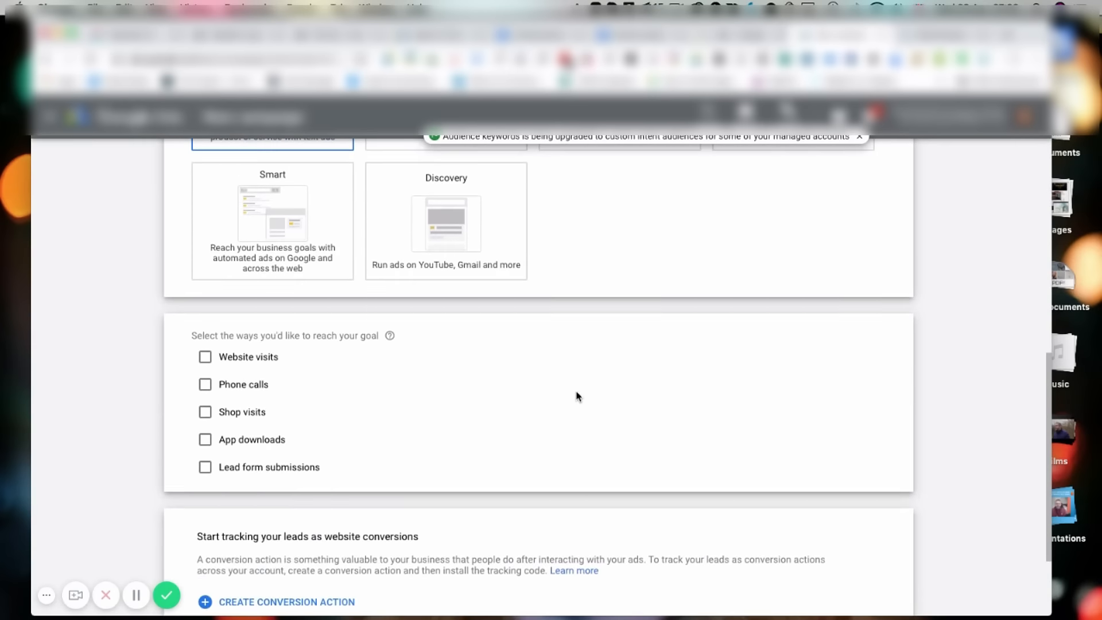
{"action": "left_click", "coordinate": [207, 358]}
{"action": "left_click", "coordinate": [285, 386]}
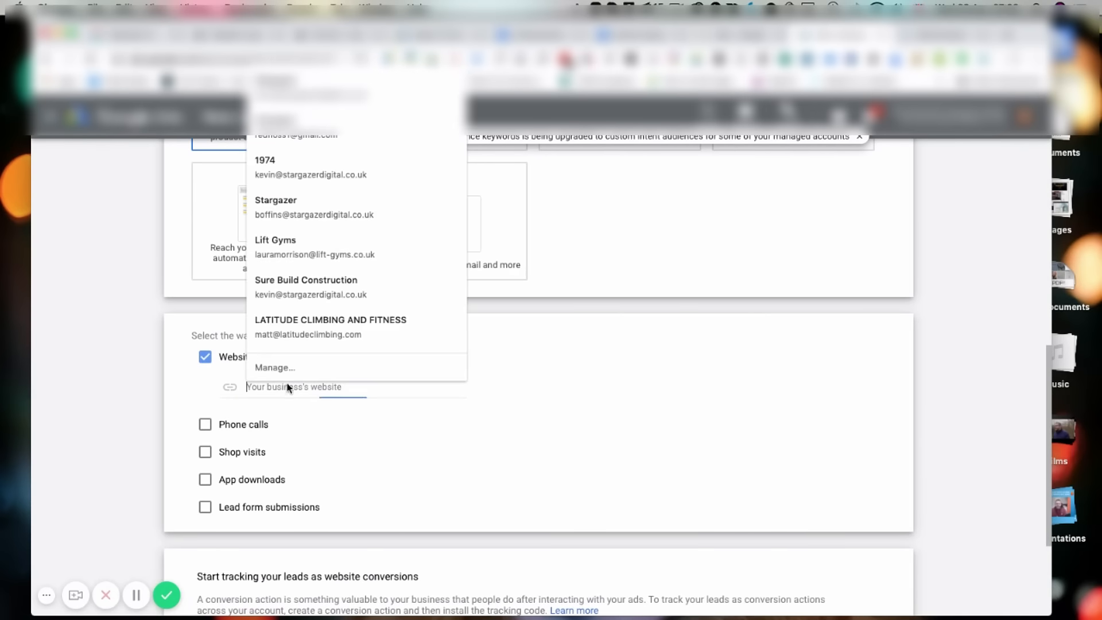
{"action": "type", "text": "https://w"}
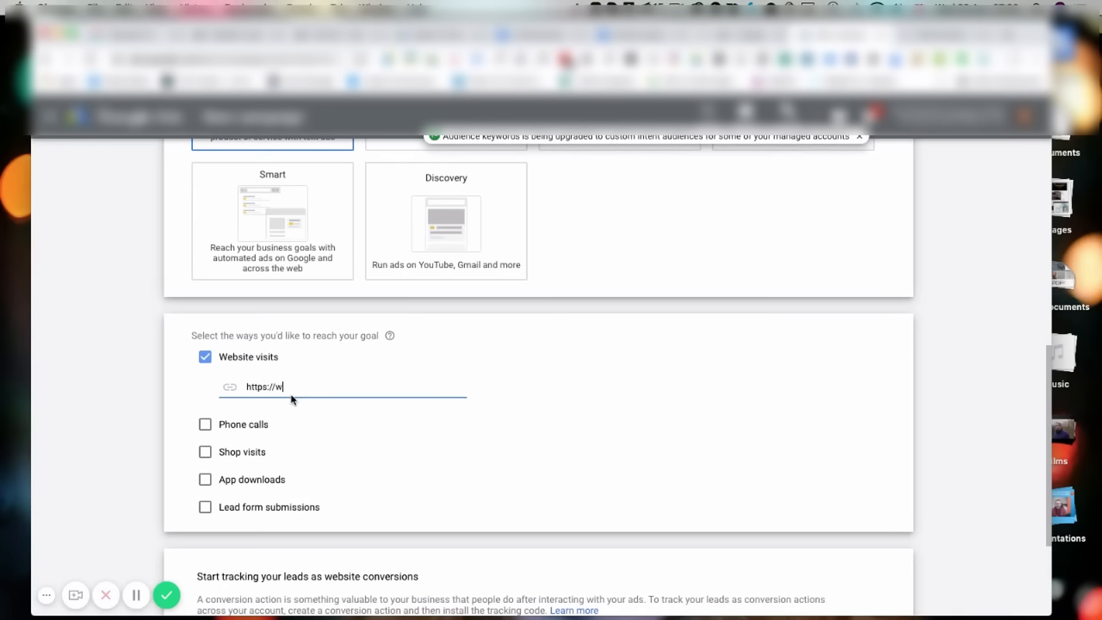
{"action": "type", "text": "ww.membersondemand.com"}
{"action": "scroll", "coordinate": [392, 420], "scroll_direction": "down", "scroll_amount": 2}
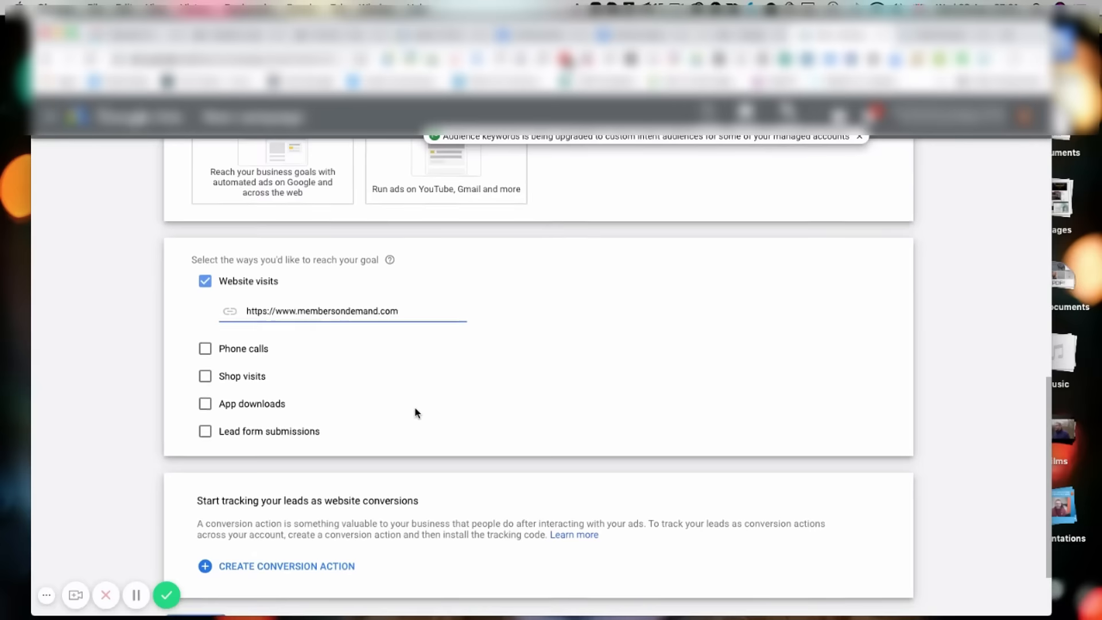
{"action": "scroll", "coordinate": [415, 406], "scroll_direction": "down", "scroll_amount": 2}
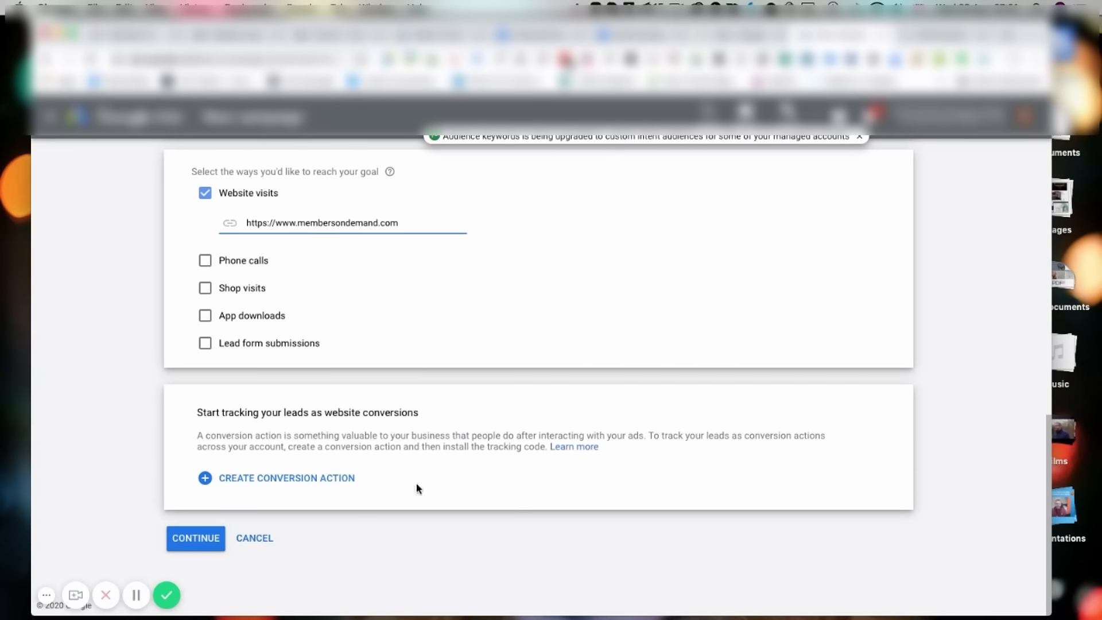
{"action": "left_click", "coordinate": [196, 540]}
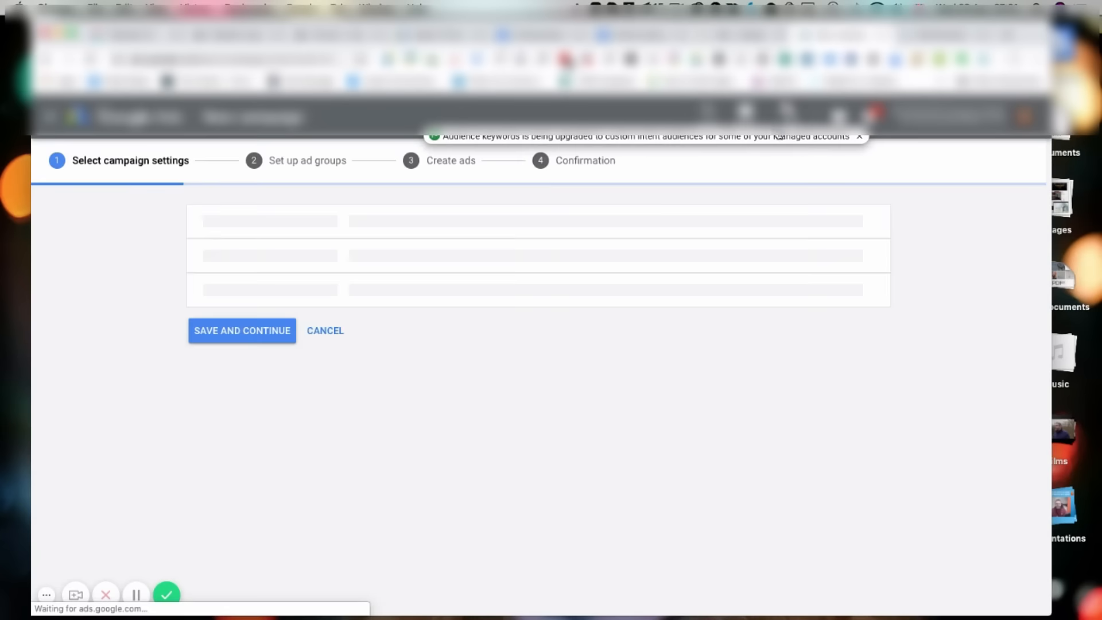
Dismiss the audience keywords notification and rename the campaign as Brand
{"action": "left_click", "coordinate": [863, 139]}
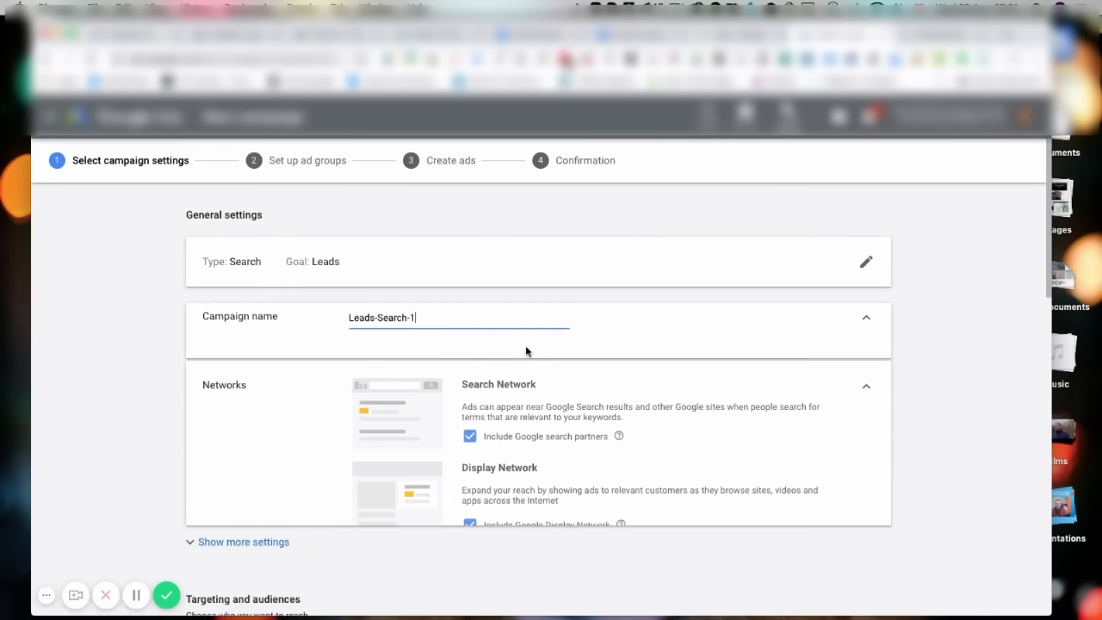
{"action": "left_click_drag", "start_coordinate": [414, 322], "coordinate": [284, 322]}
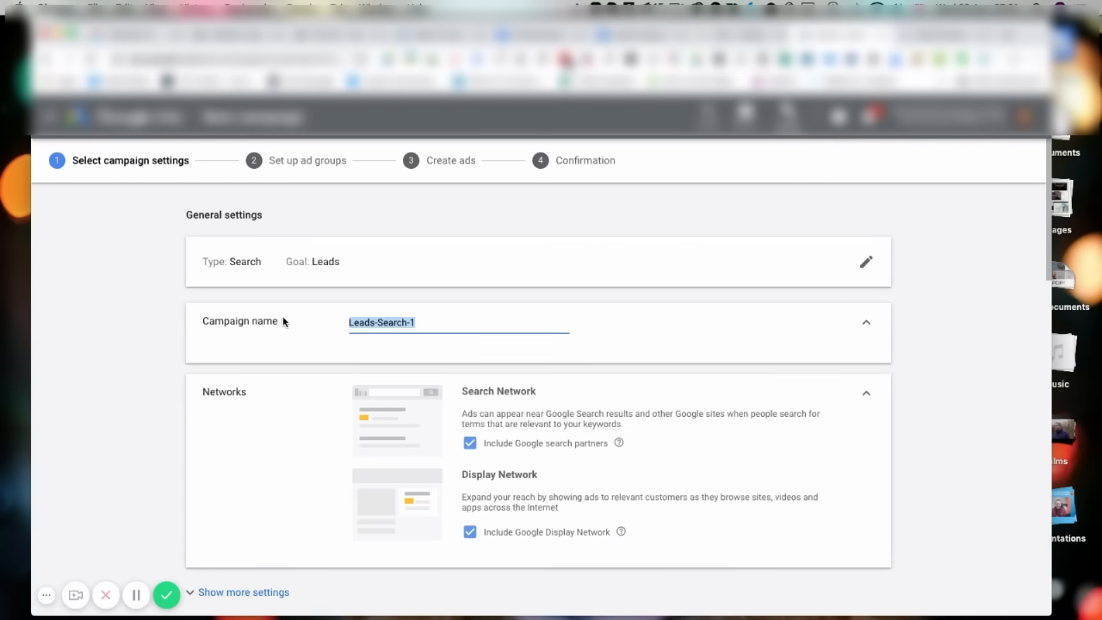
{"action": "type", "text": "Brand"}
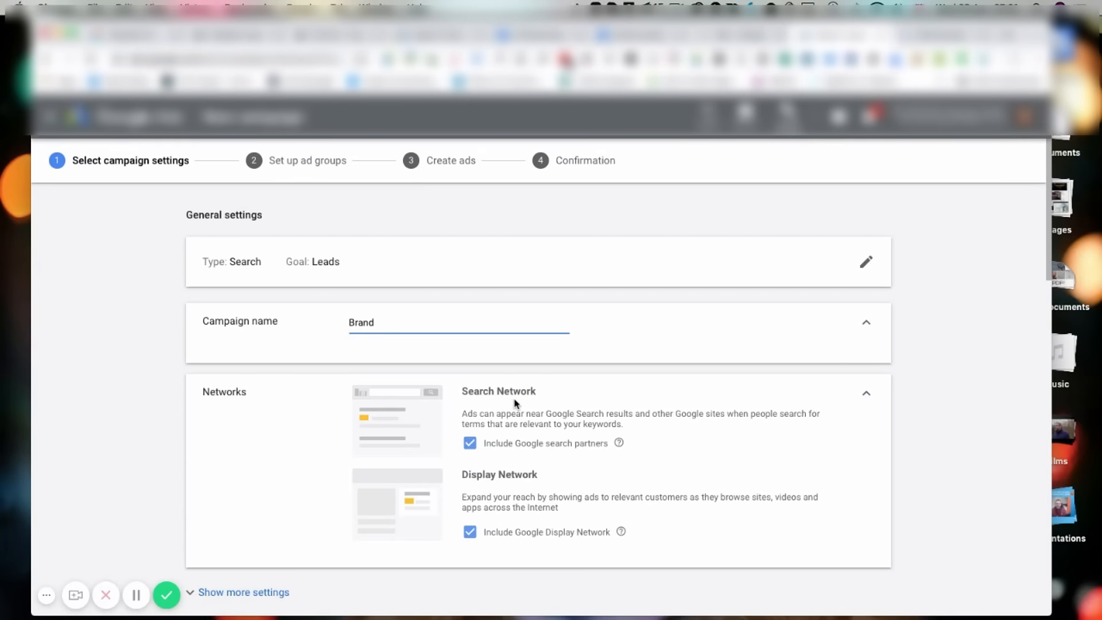
Exclude both the Google search partners and the Google Display Network from the campaign's networks
{"action": "scroll", "coordinate": [515, 399], "scroll_direction": "down", "scroll_amount": 1}
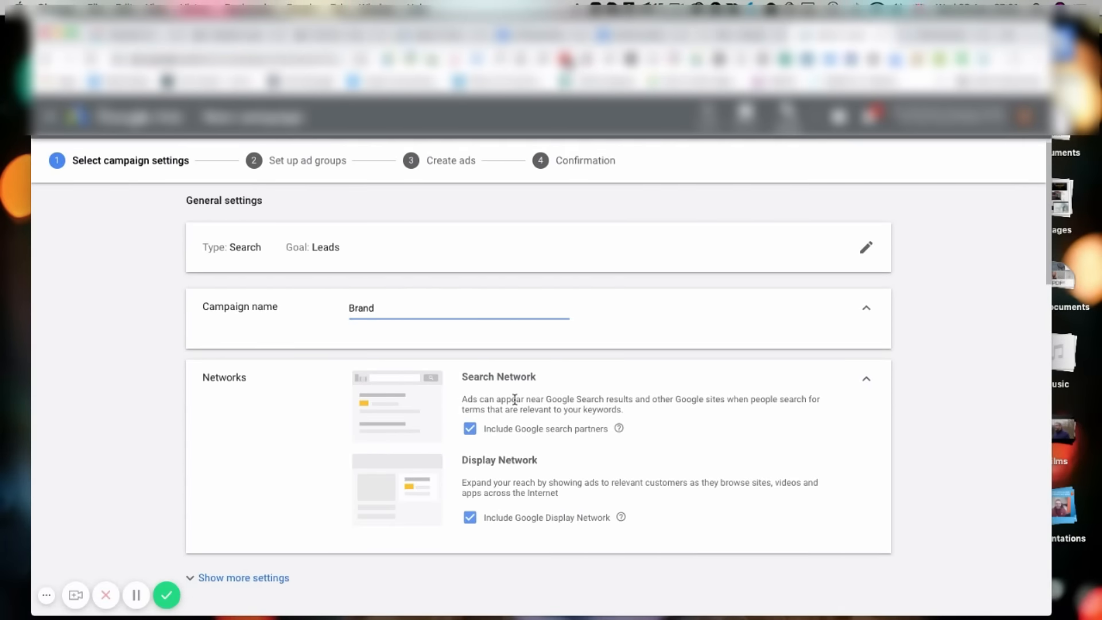
{"action": "scroll", "coordinate": [476, 434], "scroll_direction": "up", "scroll_amount": 1}
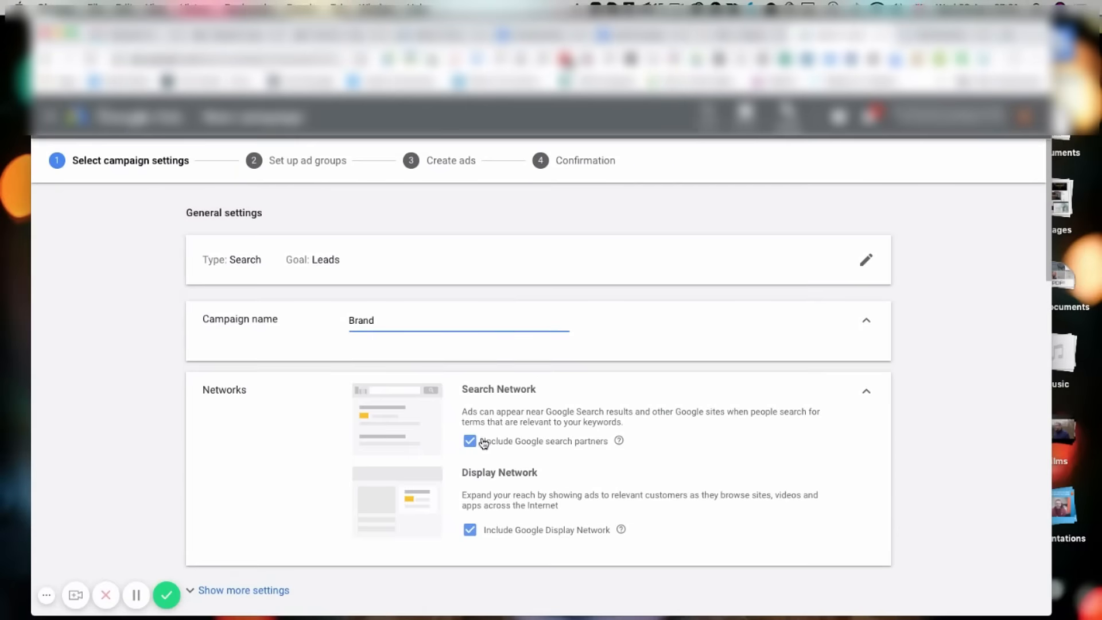
{"action": "left_click", "coordinate": [479, 440]}
{"action": "scroll", "coordinate": [478, 443], "scroll_direction": "down", "scroll_amount": 5}
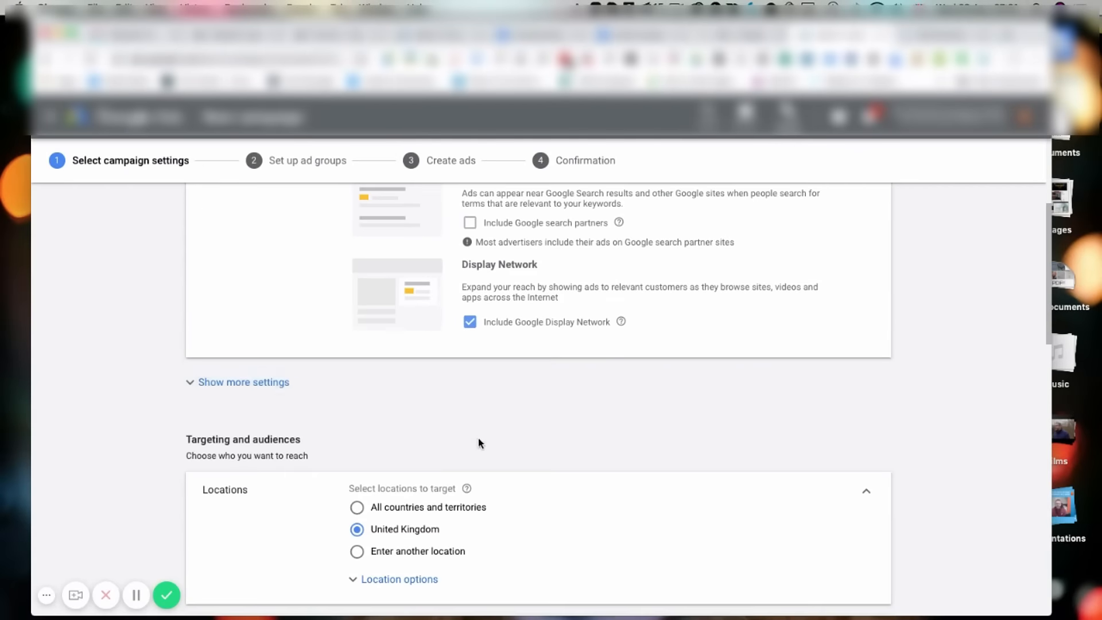
{"action": "left_click", "coordinate": [469, 323]}
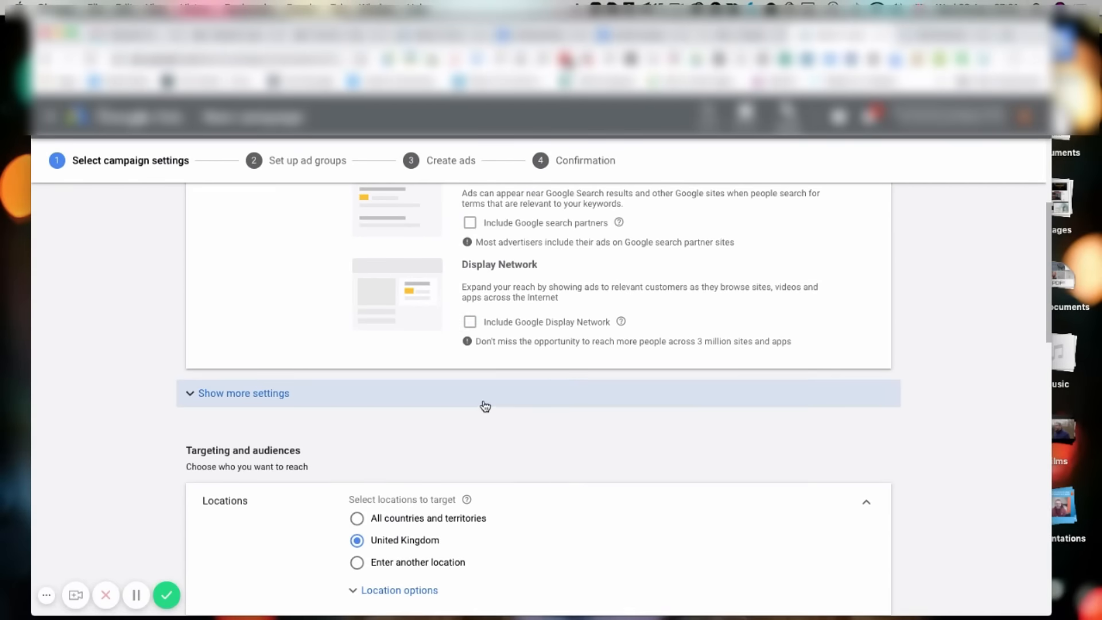
Set the campaign's average daily budget to £2
{"action": "scroll", "coordinate": [482, 405], "scroll_direction": "down", "scroll_amount": 4}
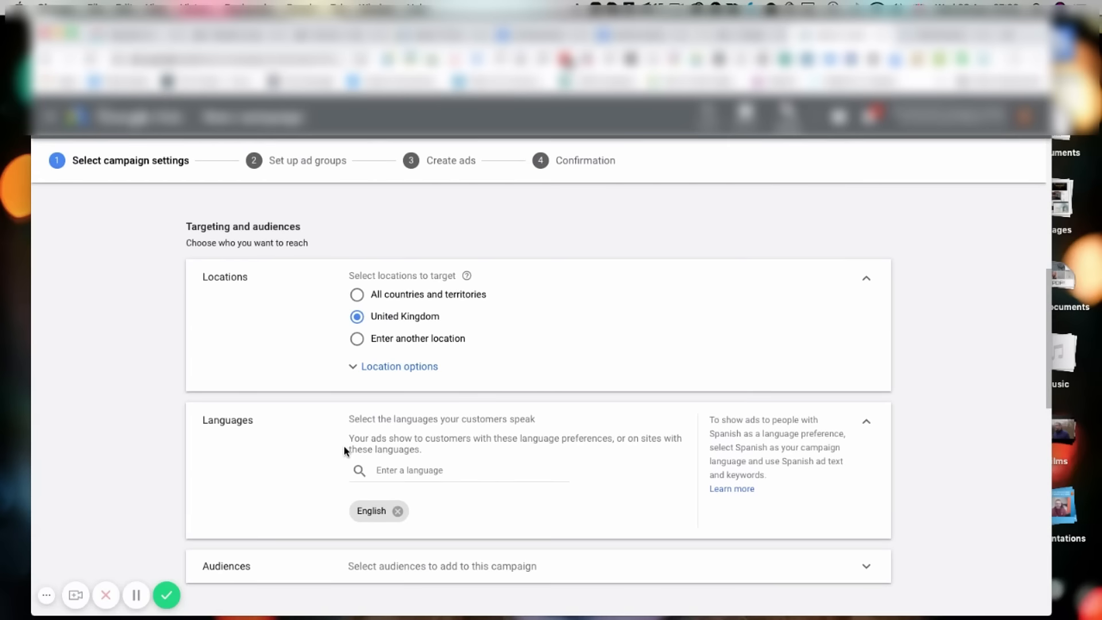
{"action": "scroll", "coordinate": [596, 383], "scroll_direction": "down", "scroll_amount": 10}
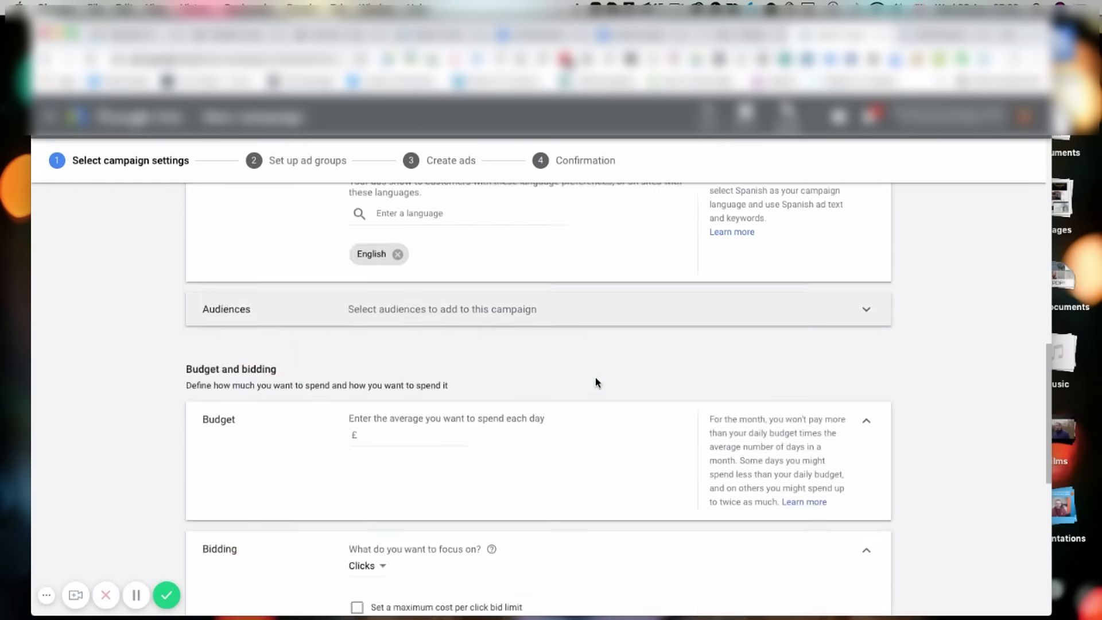
{"action": "scroll", "coordinate": [596, 382], "scroll_direction": "up", "scroll_amount": 6}
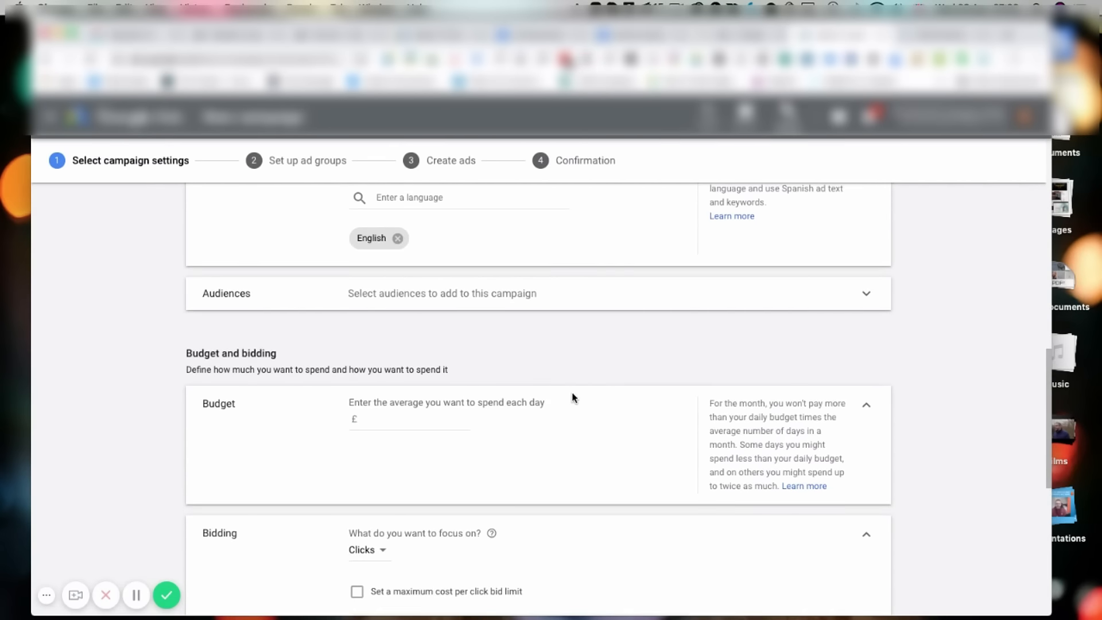
{"action": "left_click", "coordinate": [400, 428]}
{"action": "type", "text": "2"}
{"action": "left_click", "coordinate": [457, 462]}
Select the bid strategy directly and set it to Manual CPC
{"action": "scroll", "coordinate": [569, 431], "scroll_direction": "down", "scroll_amount": 3}
{"action": "left_click", "coordinate": [376, 382]}
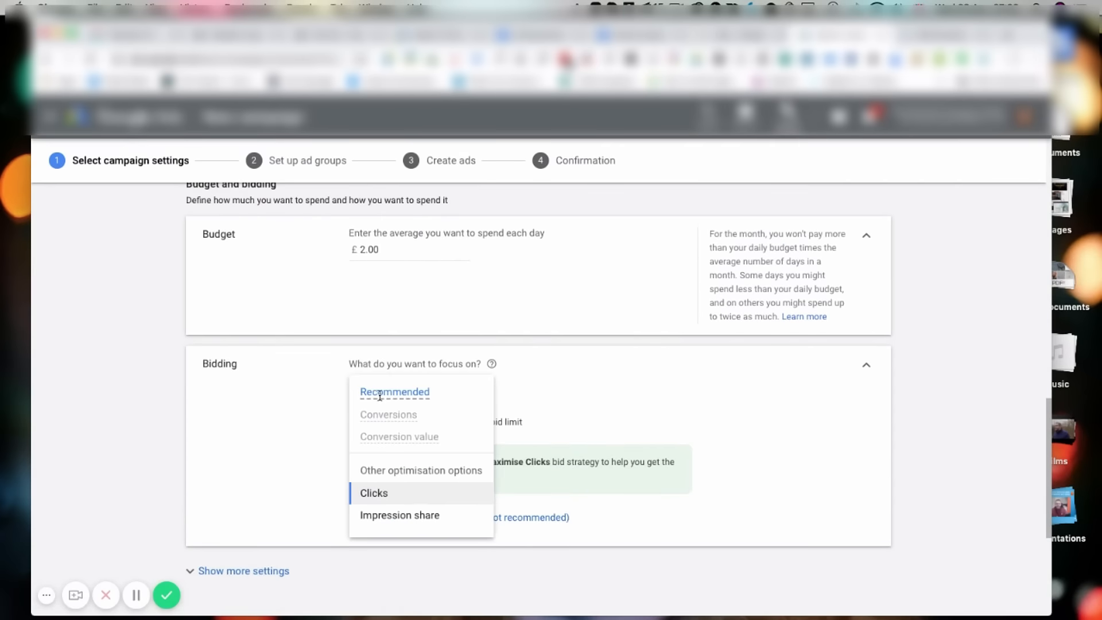
{"action": "left_click", "coordinate": [570, 416]}
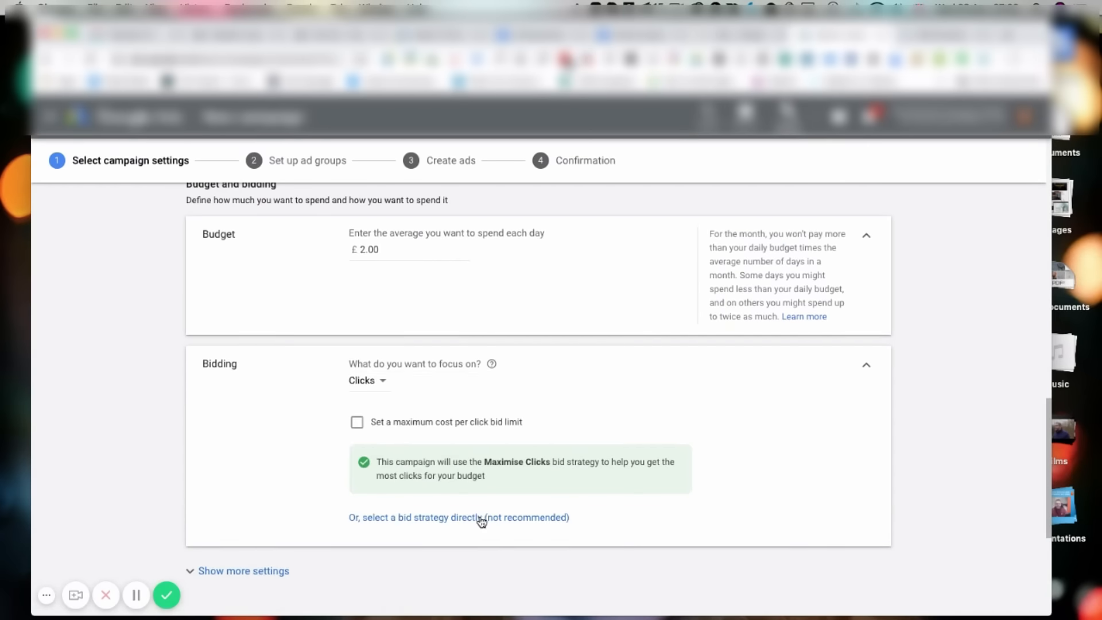
{"action": "left_click", "coordinate": [419, 519]}
{"action": "left_click", "coordinate": [434, 420]}
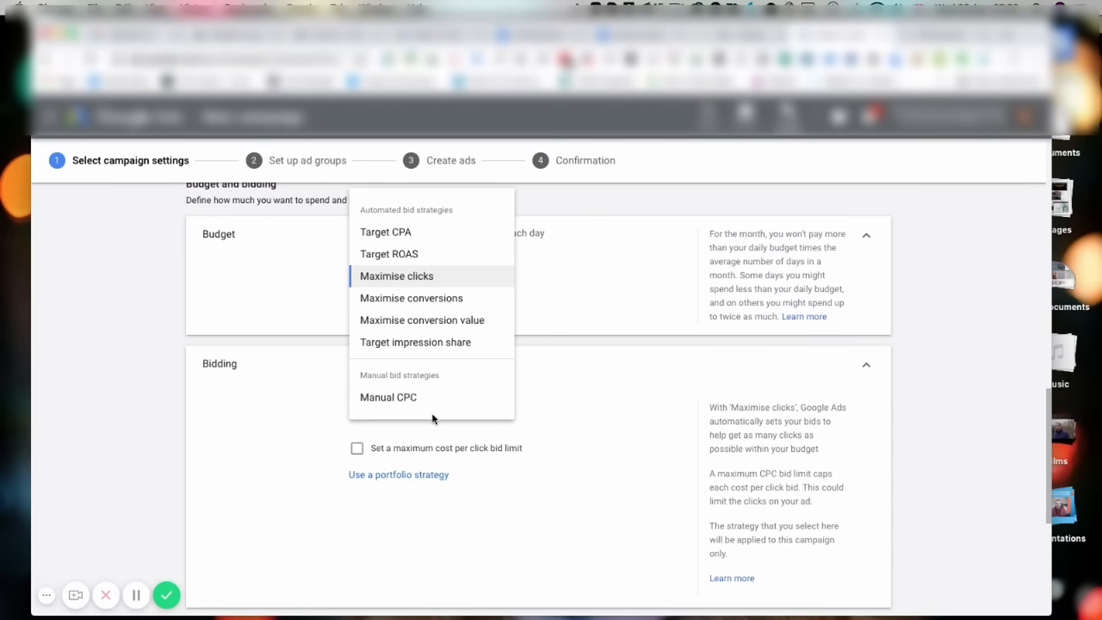
{"action": "left_click", "coordinate": [424, 404]}
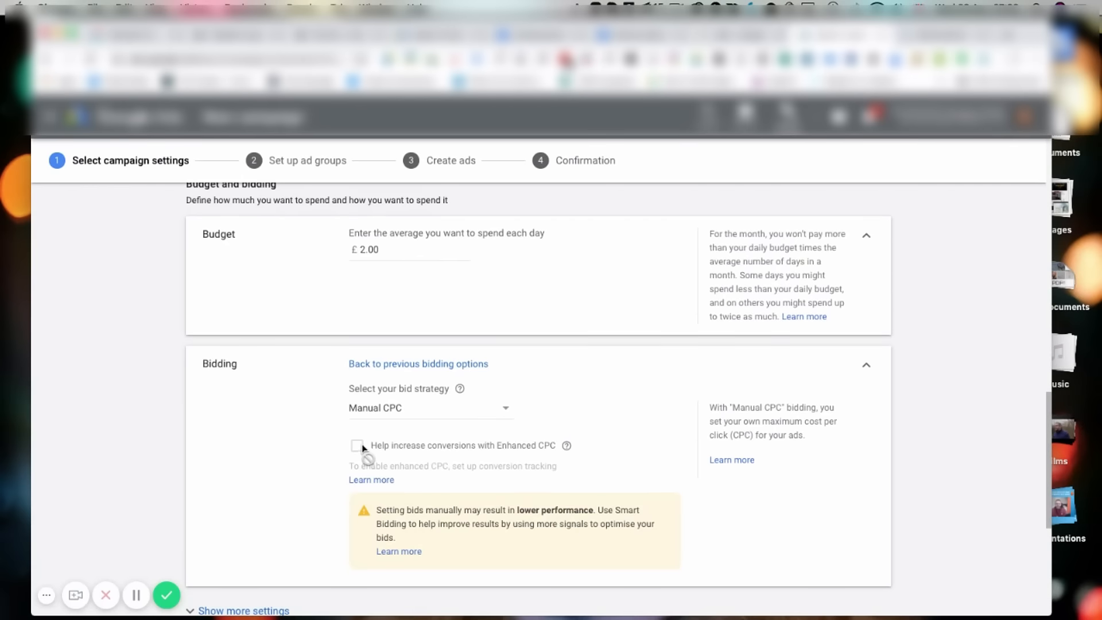
Review the automated and manual bid strategies available for the campaign
{"action": "scroll", "coordinate": [363, 448], "scroll_direction": "down", "scroll_amount": 1}
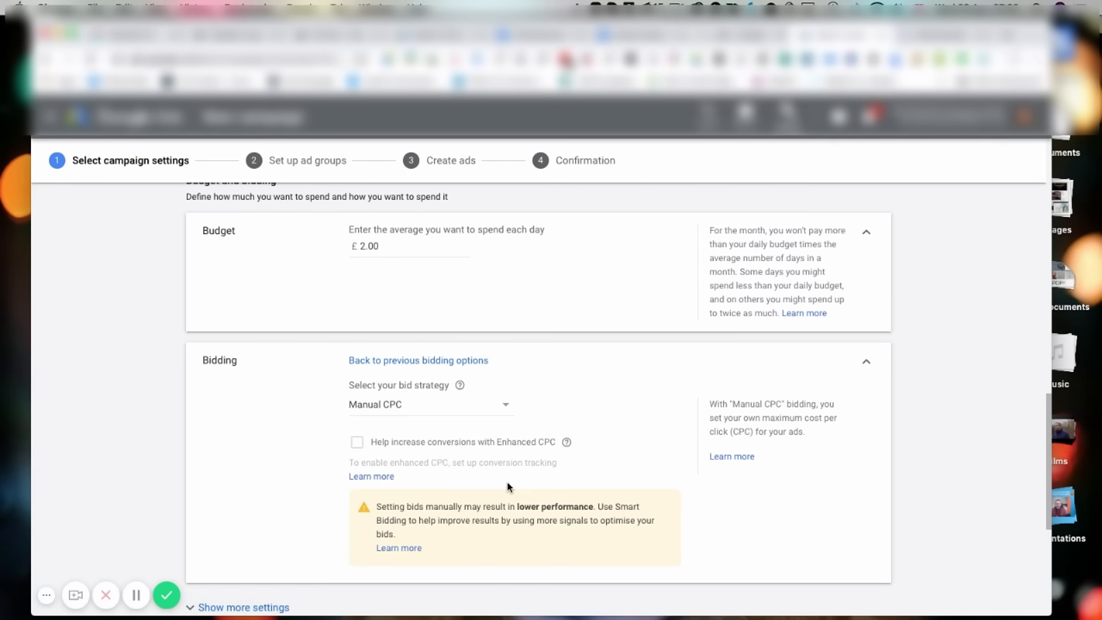
{"action": "left_click", "coordinate": [462, 404]}
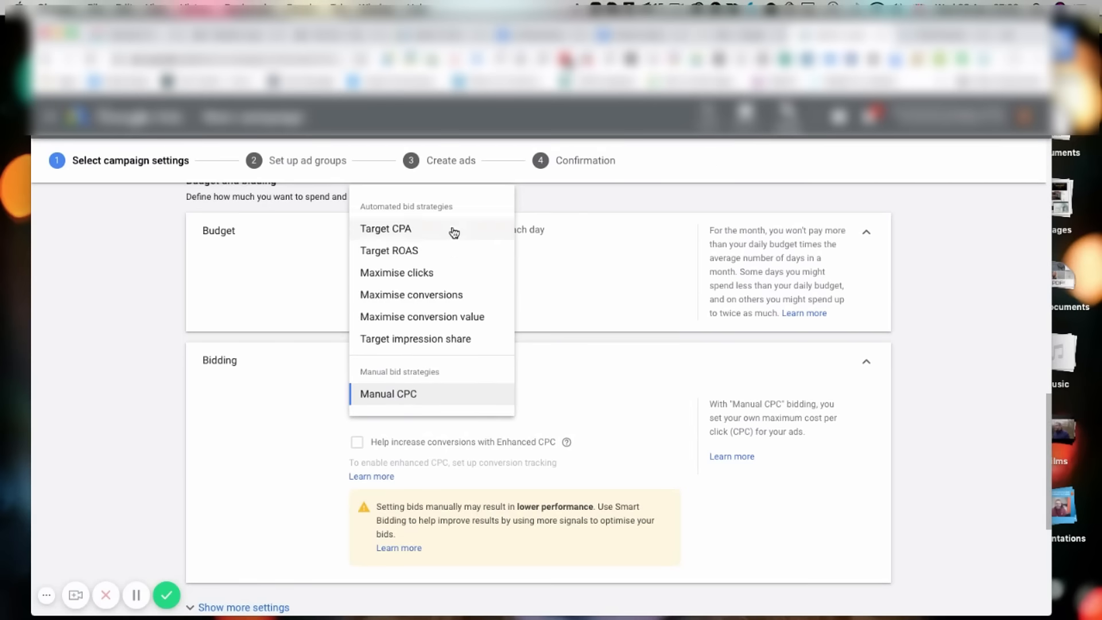
{"action": "left_click", "coordinate": [599, 371]}
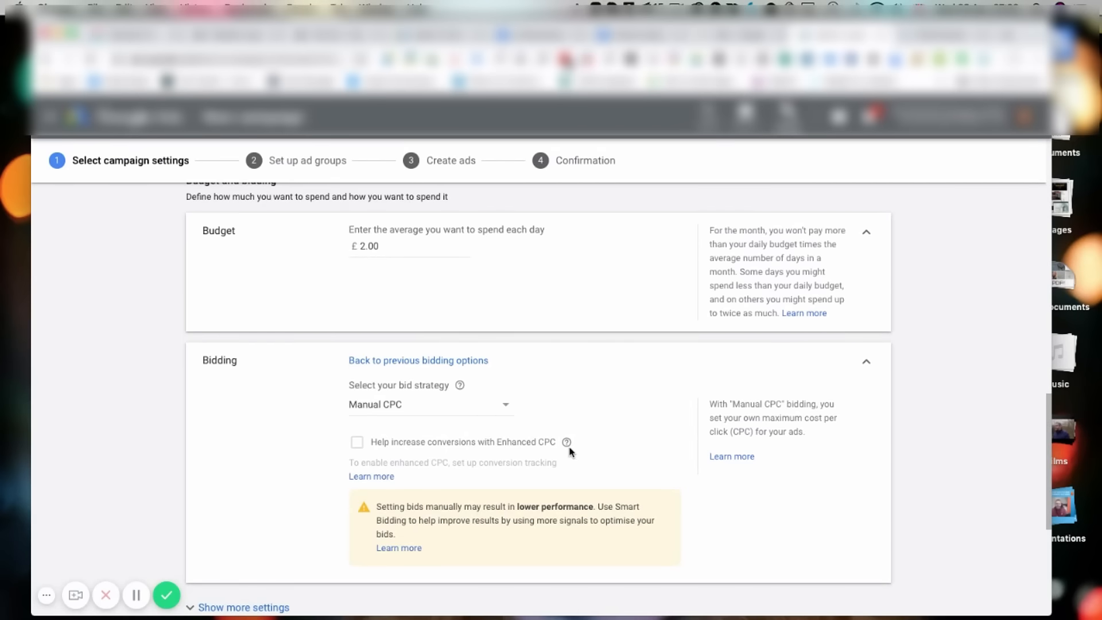
Examine the sitelinks of the Nike ad in the Google results and the further ad extension types offered for the campaign
{"action": "scroll", "coordinate": [570, 452], "scroll_direction": "down", "scroll_amount": 5}
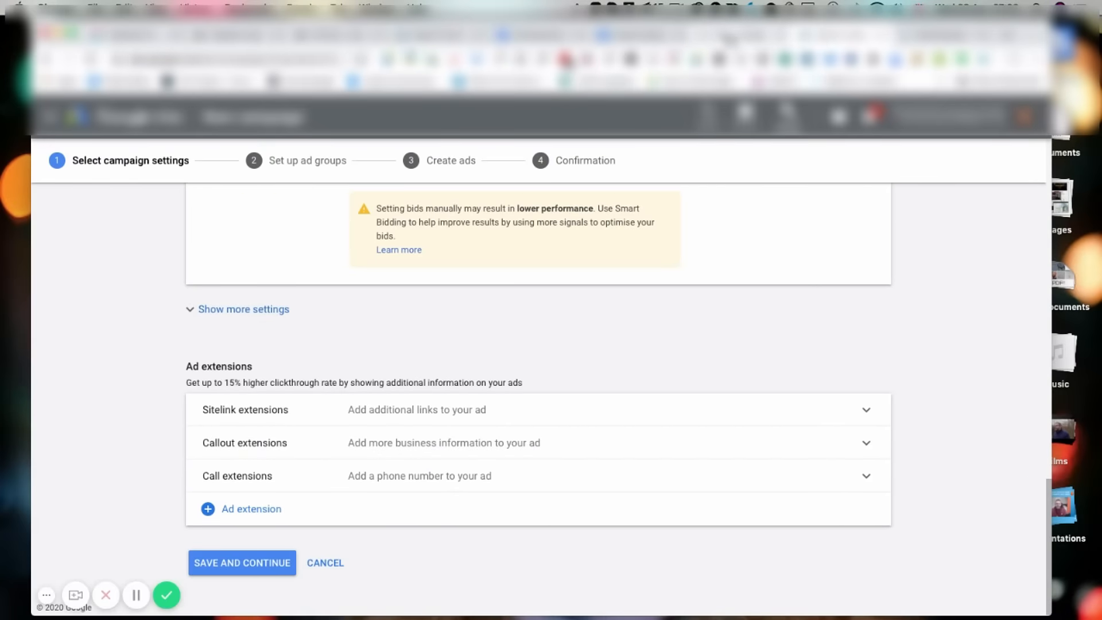
{"action": "left_click", "coordinate": [729, 38]}
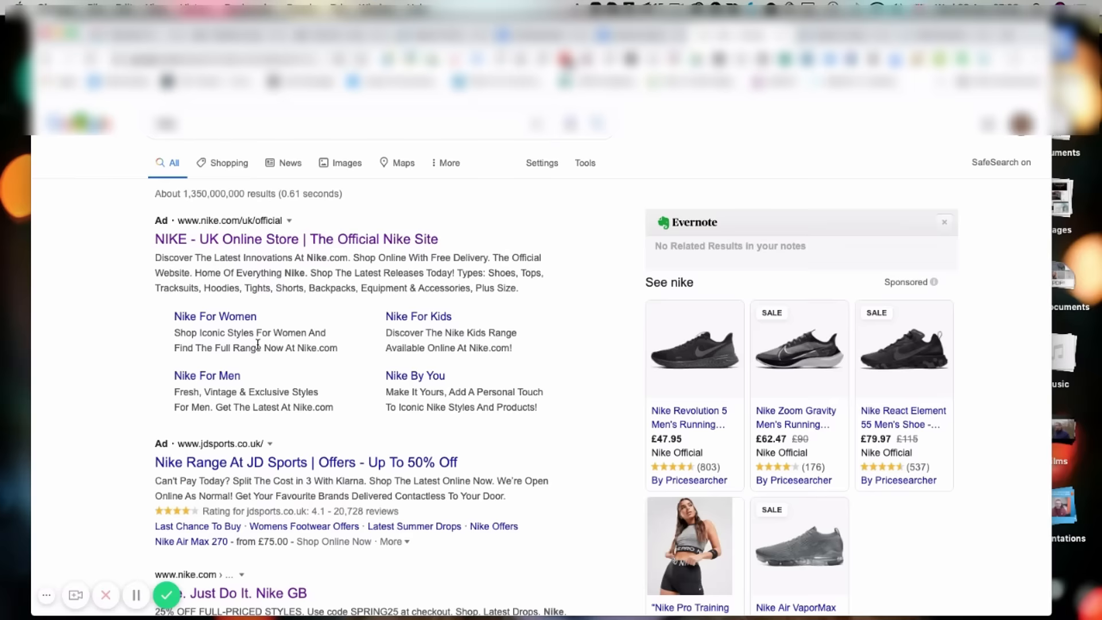
{"action": "scroll", "coordinate": [329, 388], "scroll_direction": "down", "scroll_amount": 1}
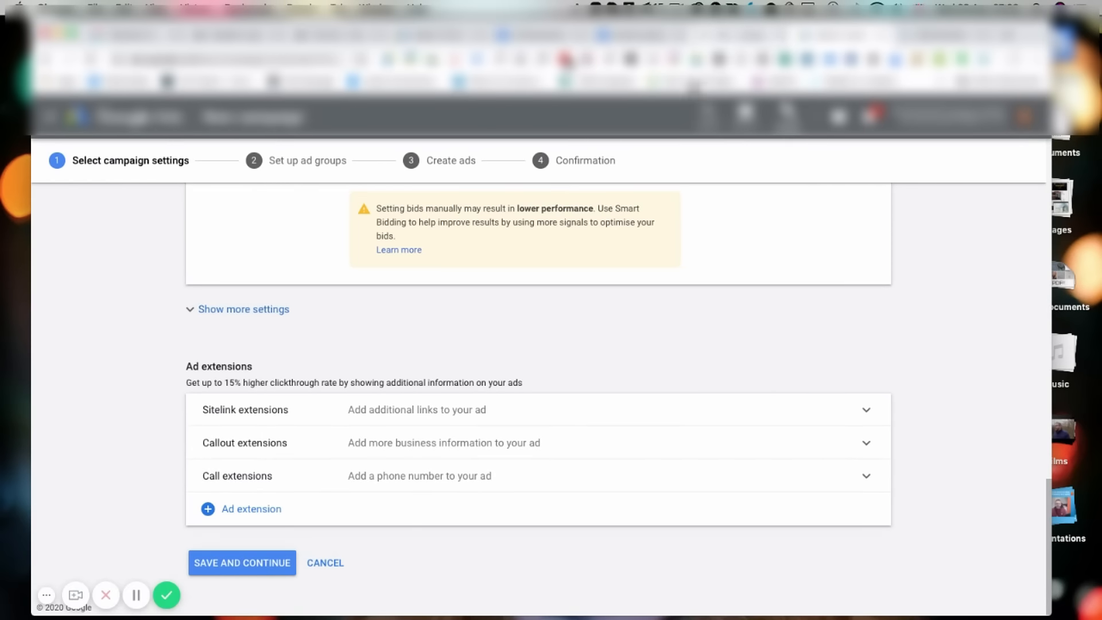
{"action": "left_click", "coordinate": [246, 511]}
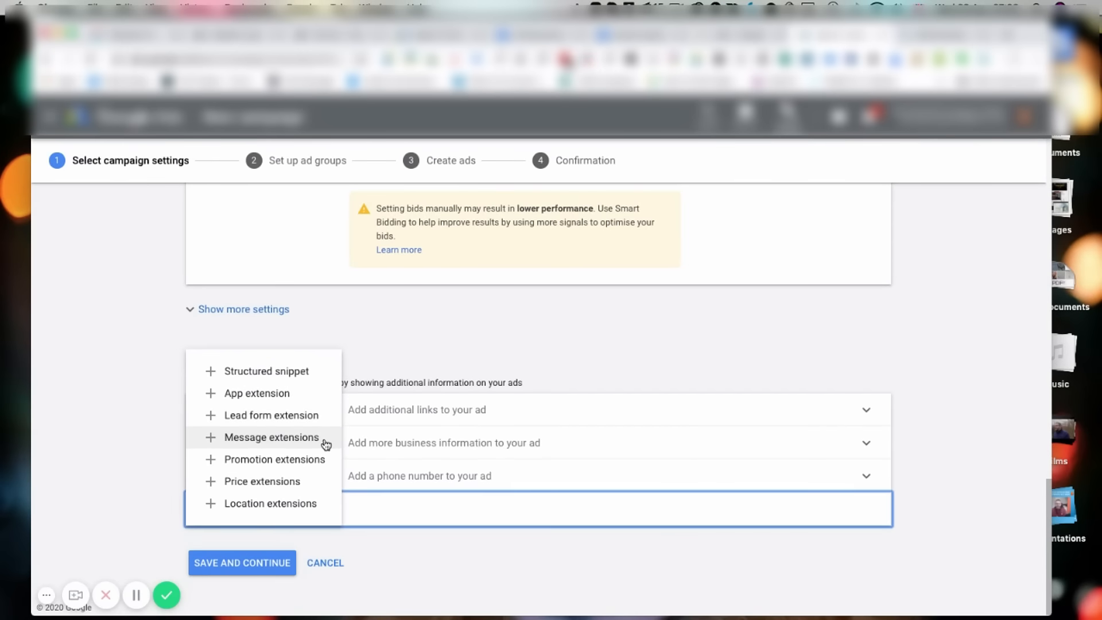
{"action": "left_click", "coordinate": [414, 353]}
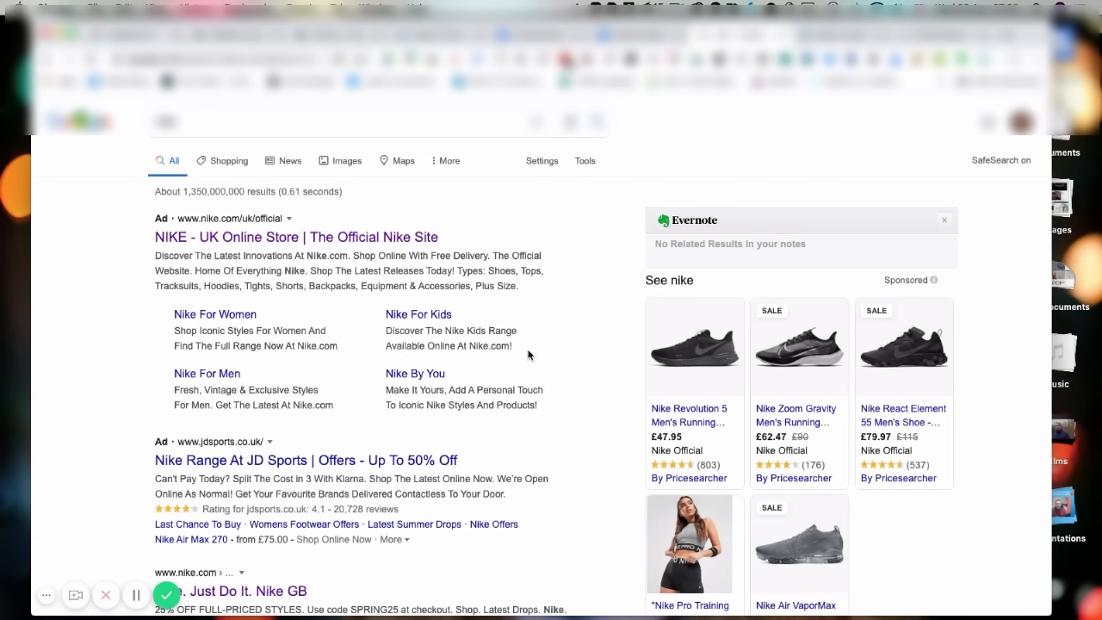
Review the fields for new campaign-level sitelink extensions, compare them with the Nike search ad, and cancel the sitelink form
{"action": "left_click", "coordinate": [821, 37]}
{"action": "scroll", "coordinate": [570, 377], "scroll_direction": "down", "scroll_amount": 1}
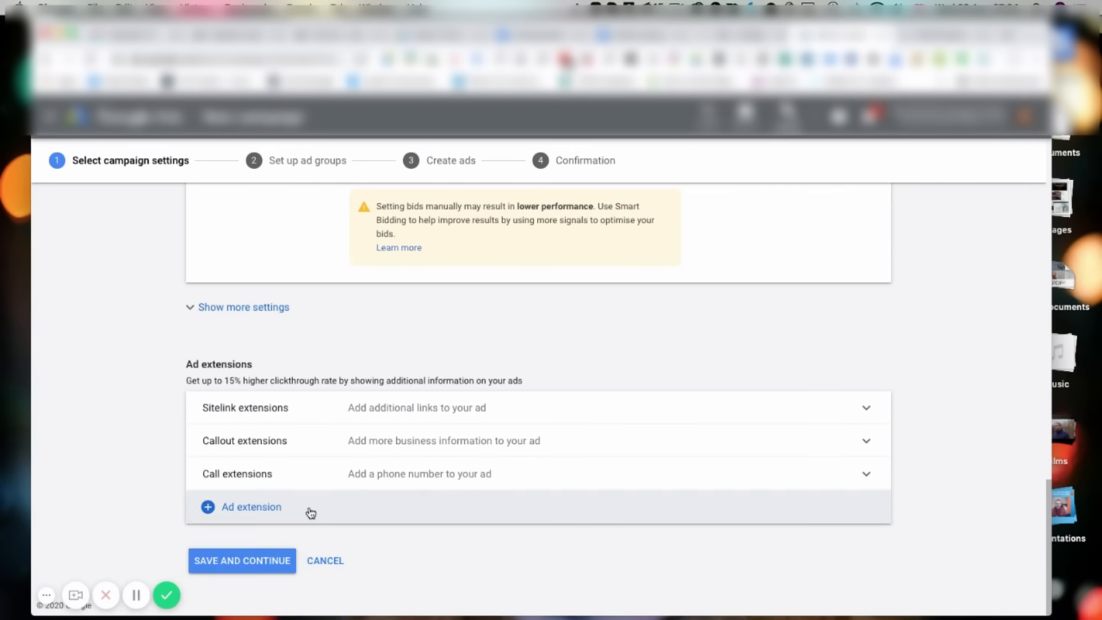
{"action": "left_click", "coordinate": [333, 411]}
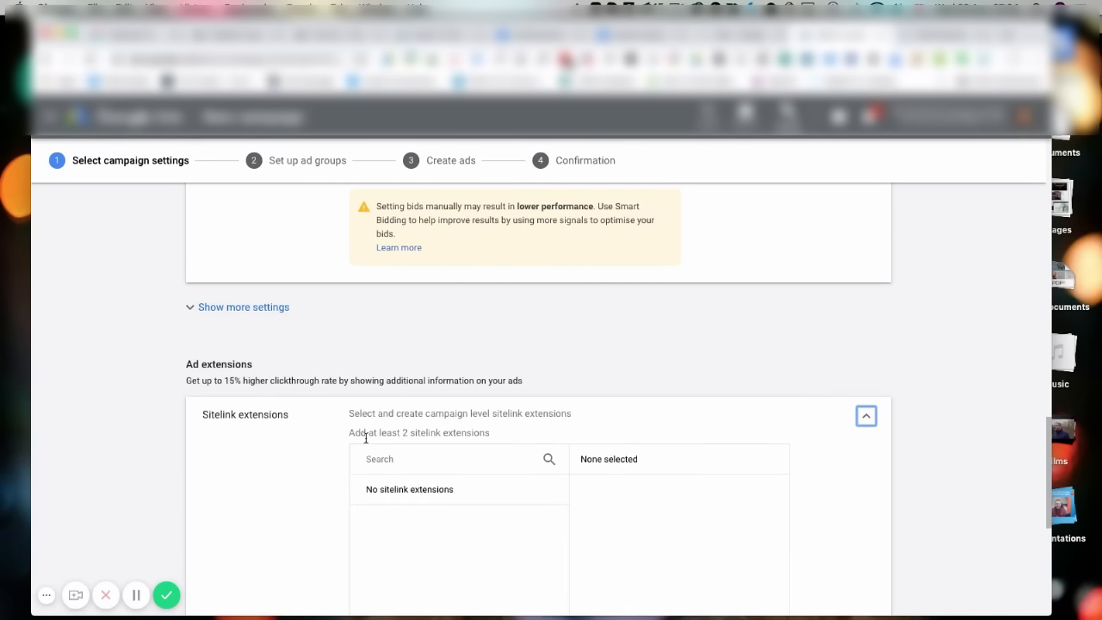
{"action": "scroll", "coordinate": [364, 443], "scroll_direction": "down", "scroll_amount": 5}
{"action": "left_click", "coordinate": [428, 496]}
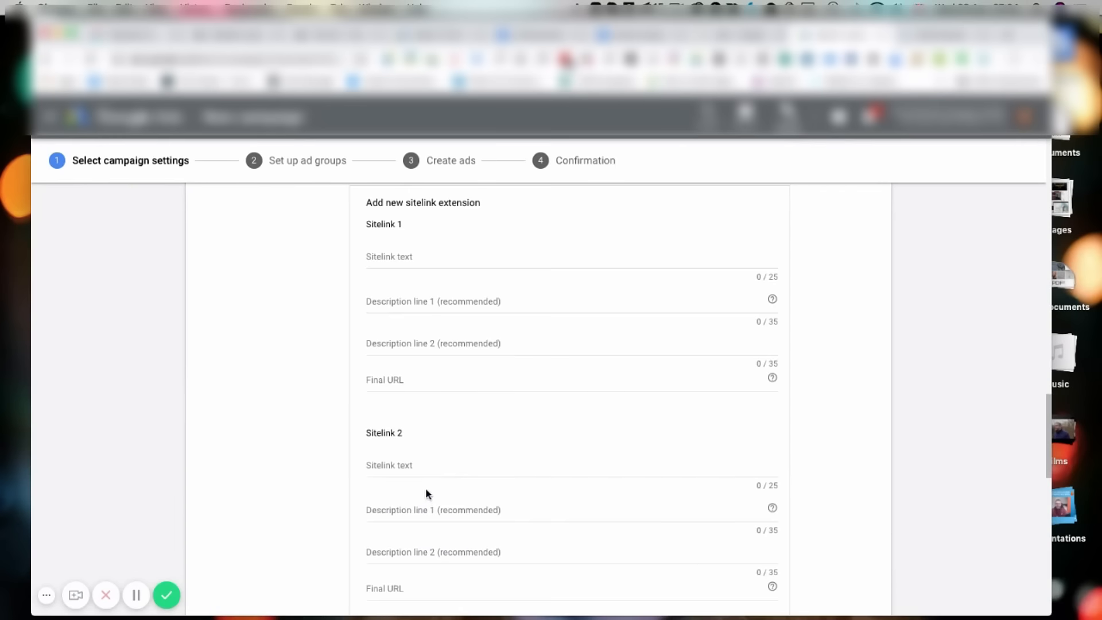
{"action": "left_click", "coordinate": [418, 258]}
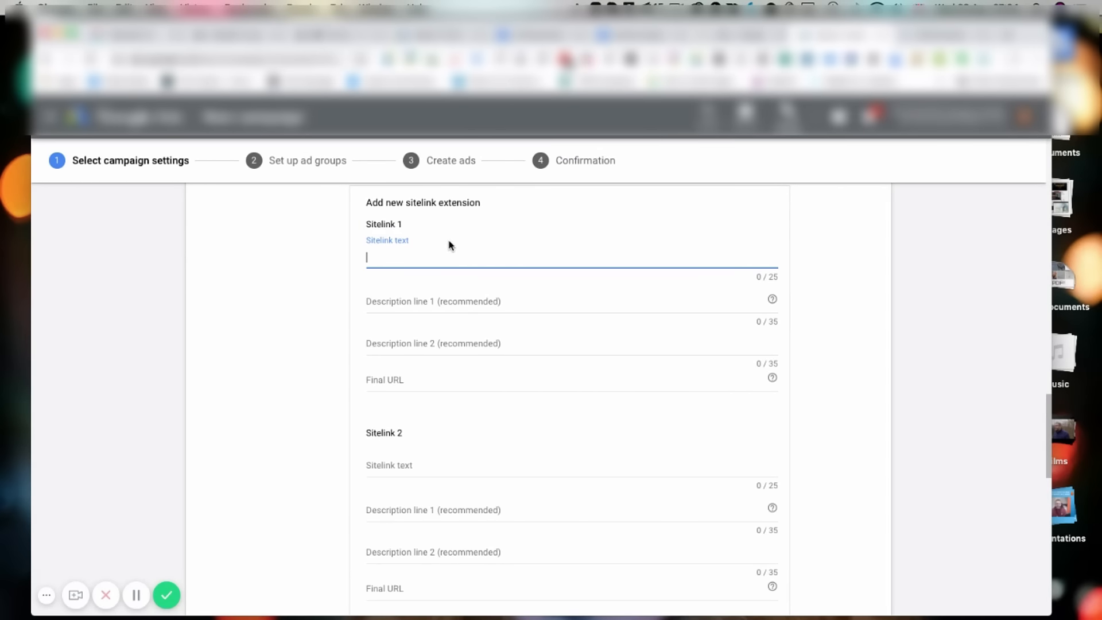
{"action": "left_click", "coordinate": [703, 41]}
{"action": "left_click", "coordinate": [806, 37]}
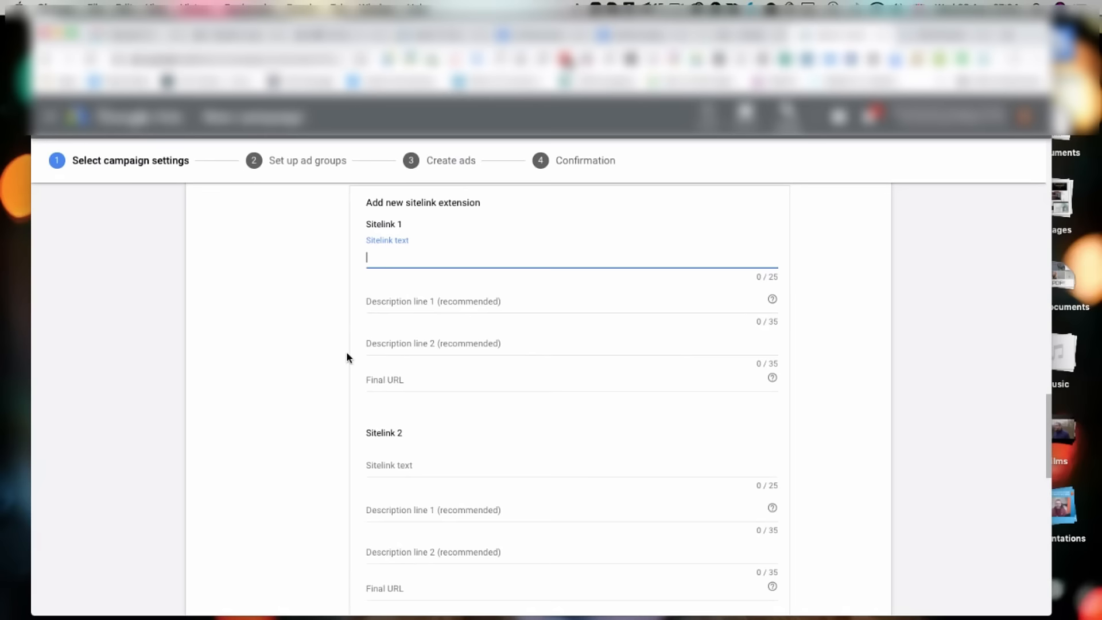
{"action": "scroll", "coordinate": [347, 356], "scroll_direction": "down", "scroll_amount": 9}
{"action": "scroll", "coordinate": [347, 356], "scroll_direction": "down", "scroll_amount": 3}
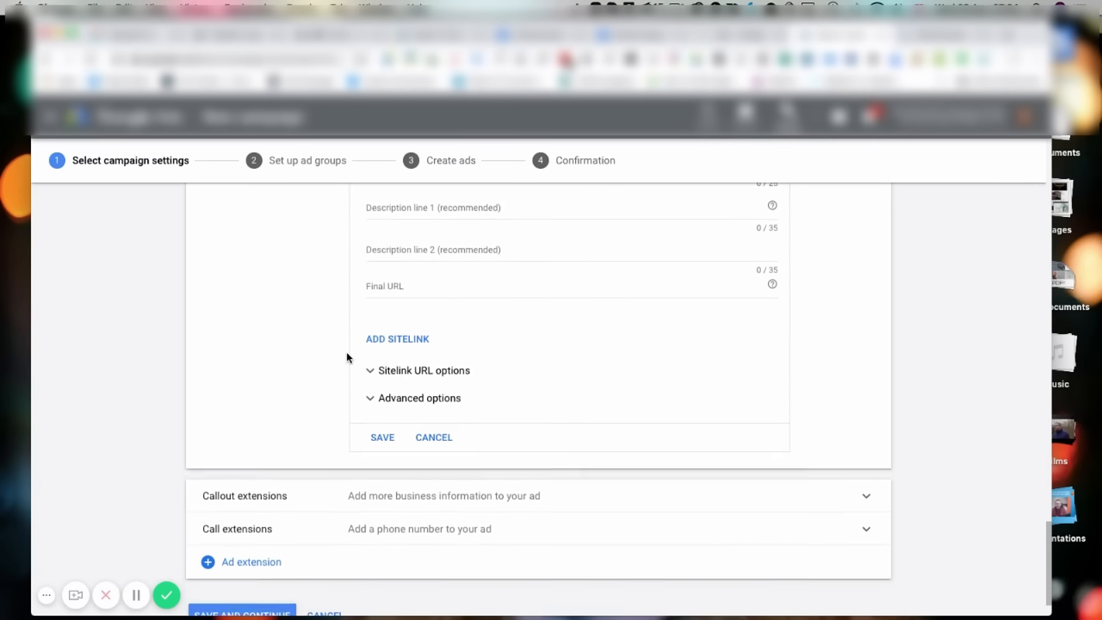
{"action": "left_click", "coordinate": [451, 439]}
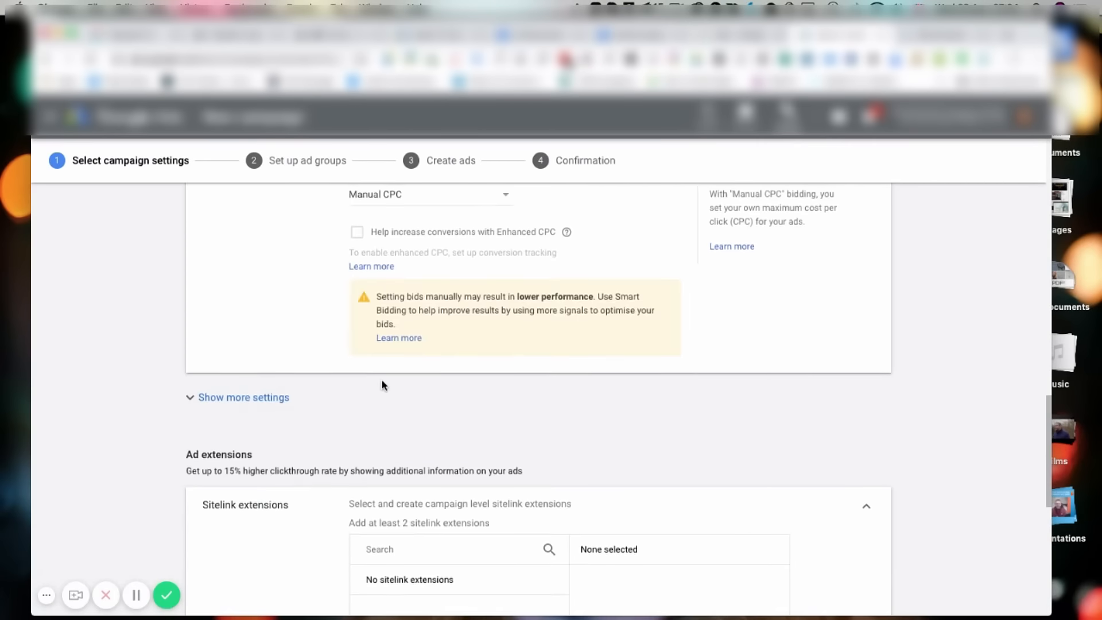
Continue to the ad group setup, name the ad group Brand 1 and paste the fitness marketing keyword list
{"action": "left_click", "coordinate": [280, 558]}
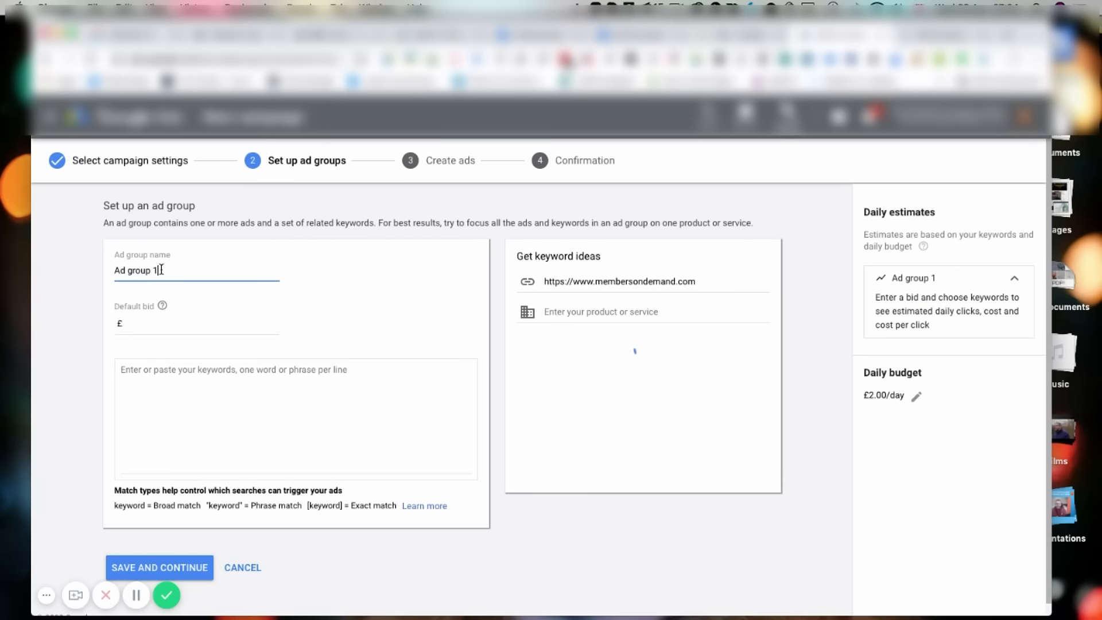
{"action": "left_click_drag", "start_coordinate": [166, 273], "coordinate": [96, 284]}
{"action": "left_click", "coordinate": [445, 457]}
{"action": "key", "text": "super+v"}
{"action": "type", "text": "Brand 1"}
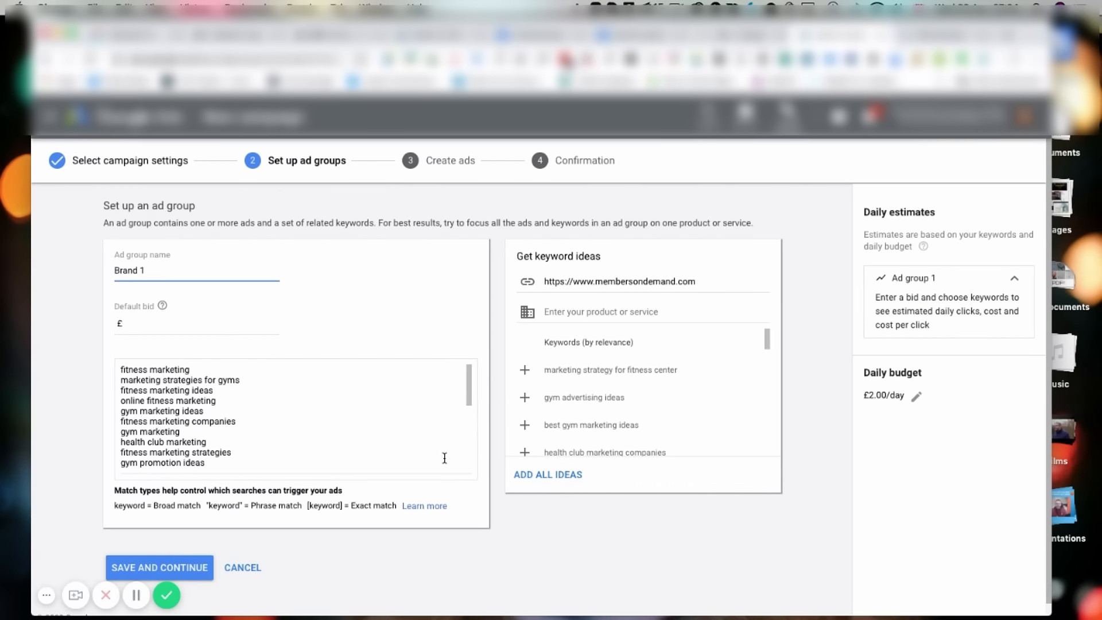
Set the ad group's default bid to £0.50 and replace all its keywords with the exact match keyword [nike]
{"action": "left_click", "coordinate": [189, 324]}
{"action": "type", "text": "0.50"}
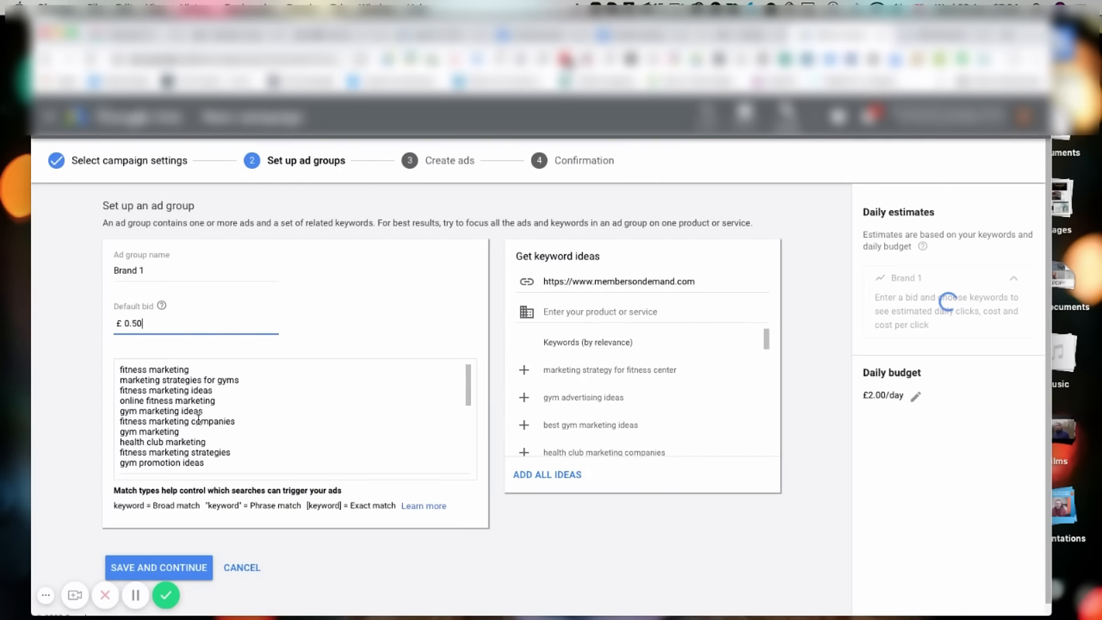
{"action": "left_click", "coordinate": [222, 442]}
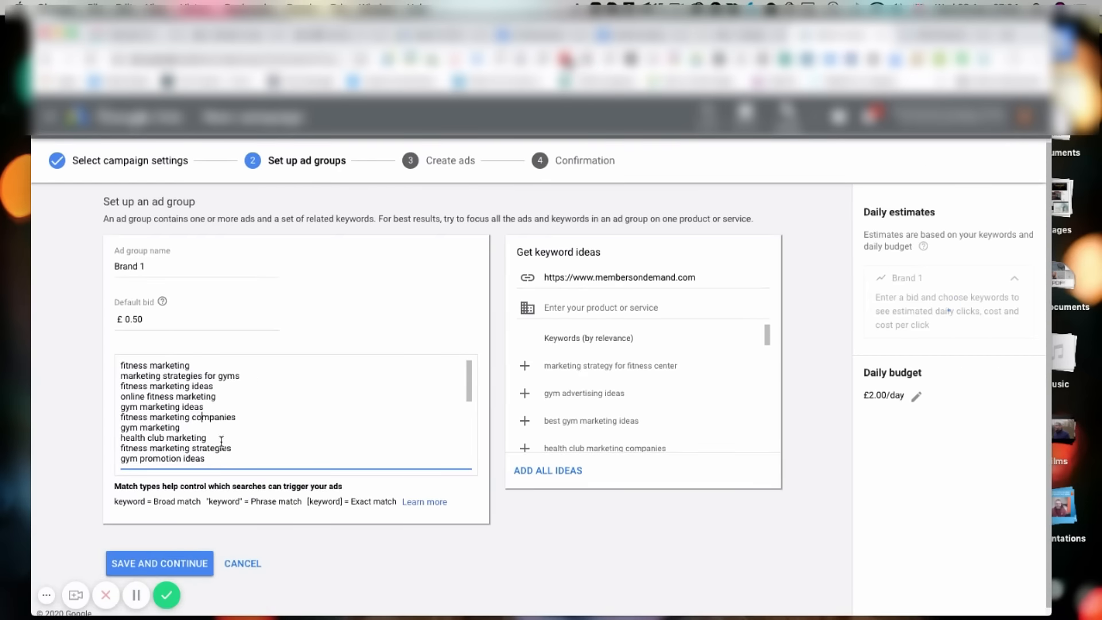
{"action": "left_click_drag", "start_coordinate": [218, 458], "coordinate": [88, 363]}
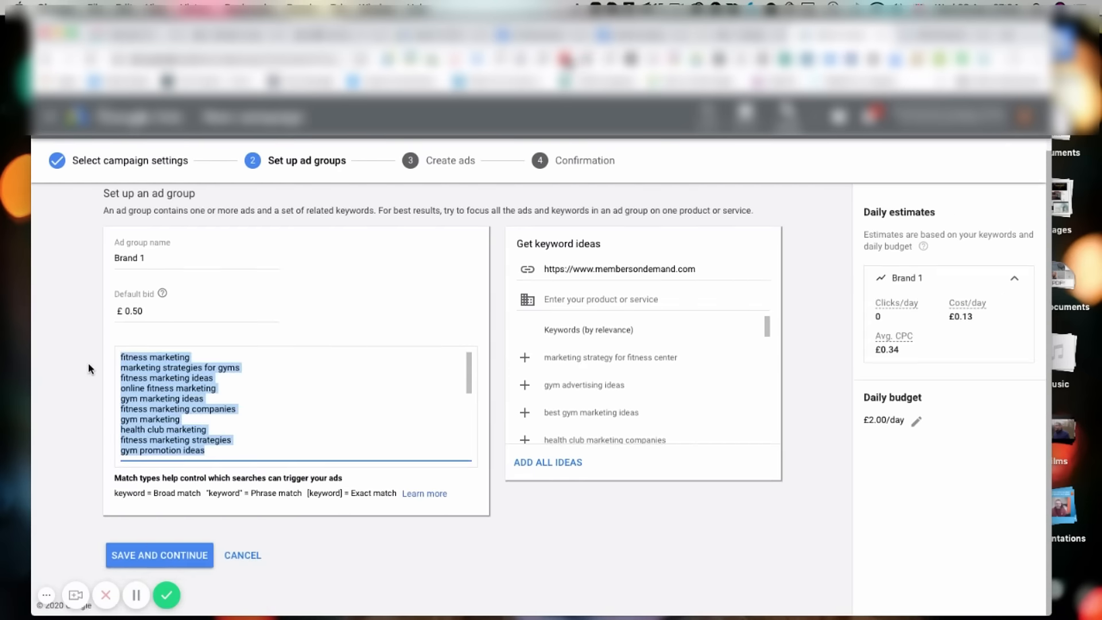
{"action": "key", "text": "BackSpace"}
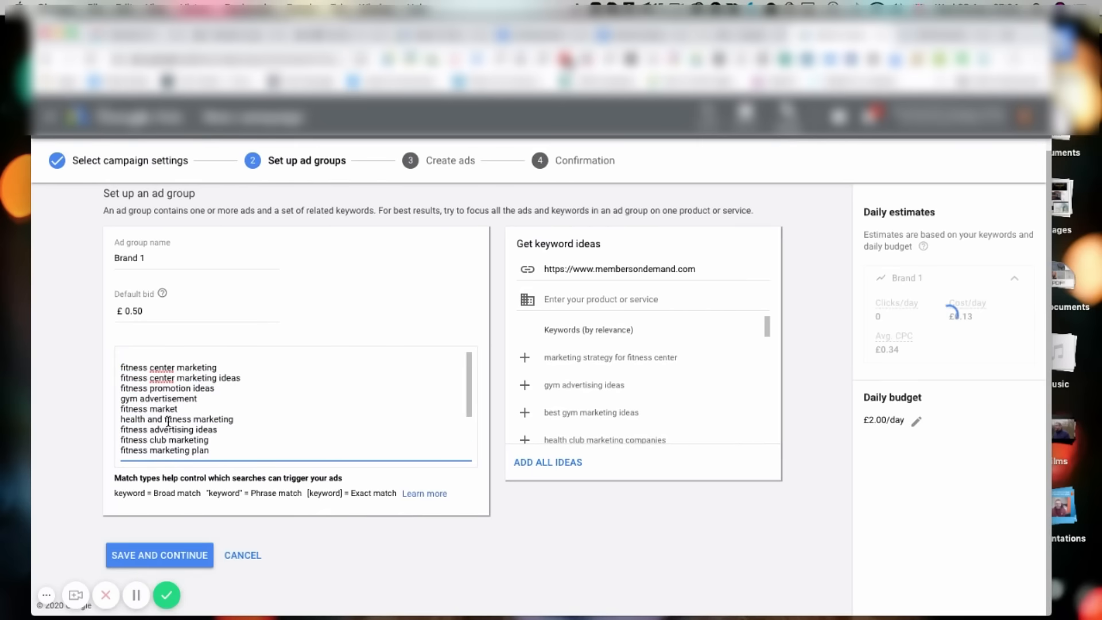
{"action": "key", "text": "super+a"}
{"action": "key", "text": "BackSpace"}
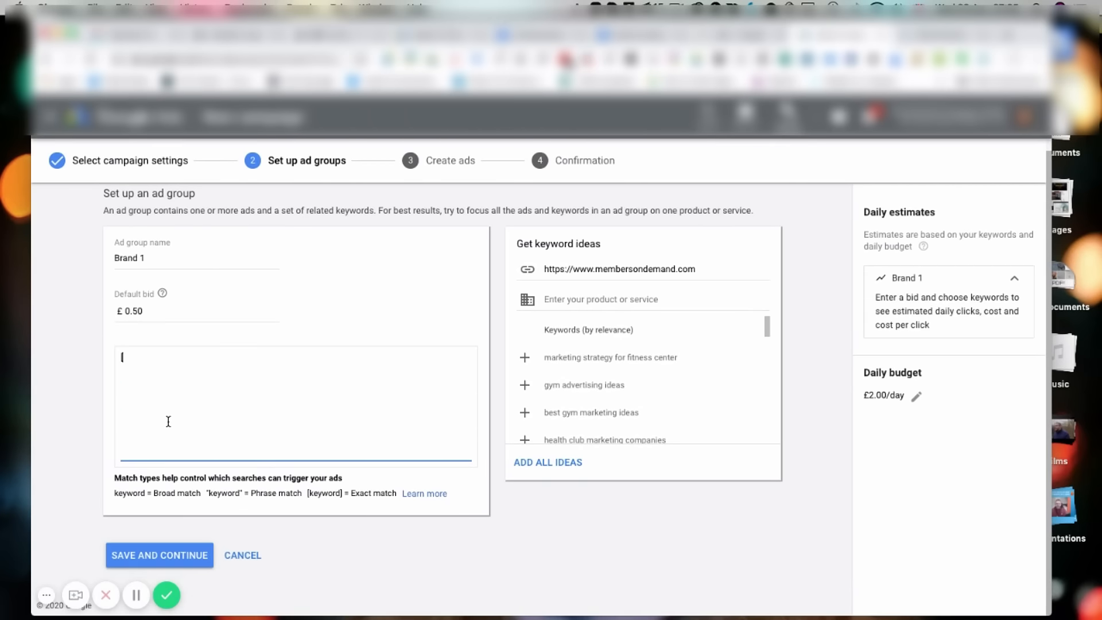
{"action": "type", "text": "[nike]"}
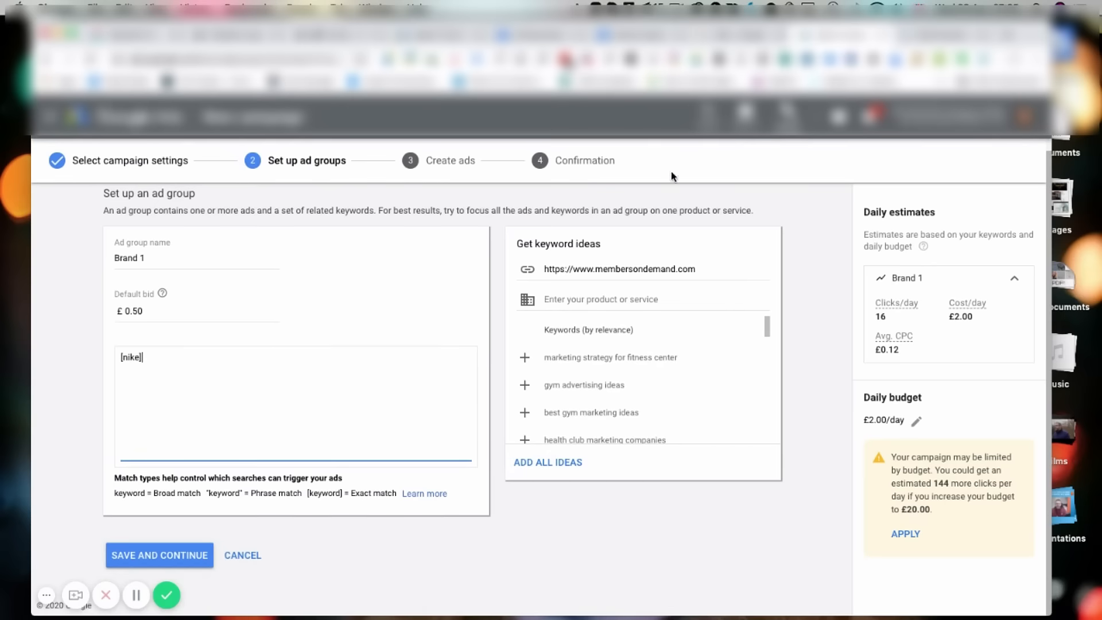
Switch to Google Search Console and examine the search queries in the performance report for stargazerdigital.co.uk
{"action": "left_click", "coordinate": [983, 35]}
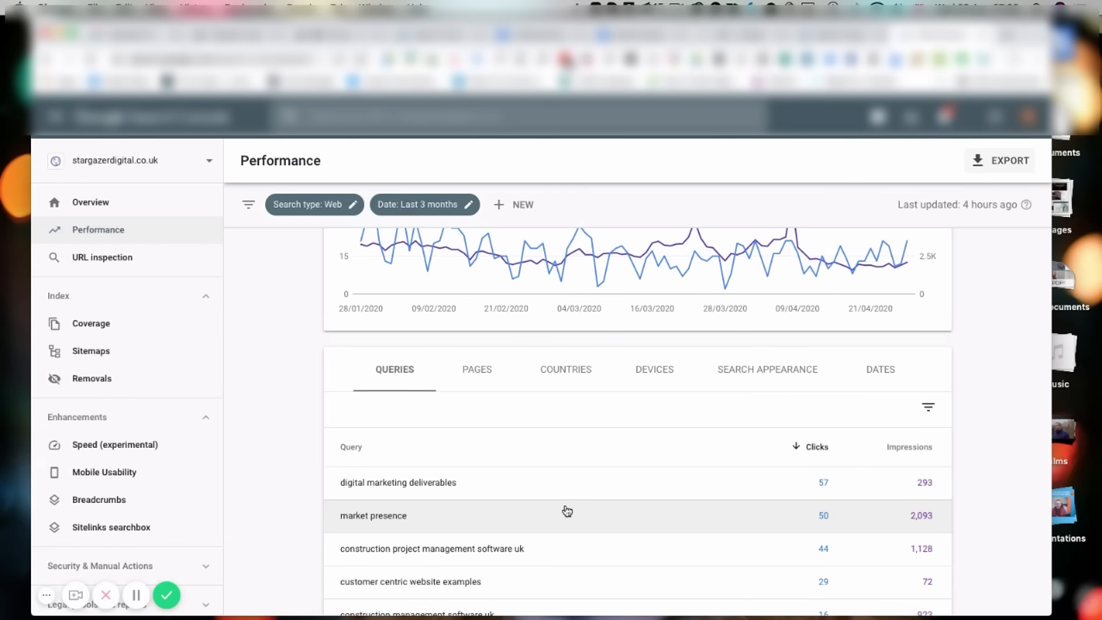
{"action": "left_click", "coordinate": [111, 230]}
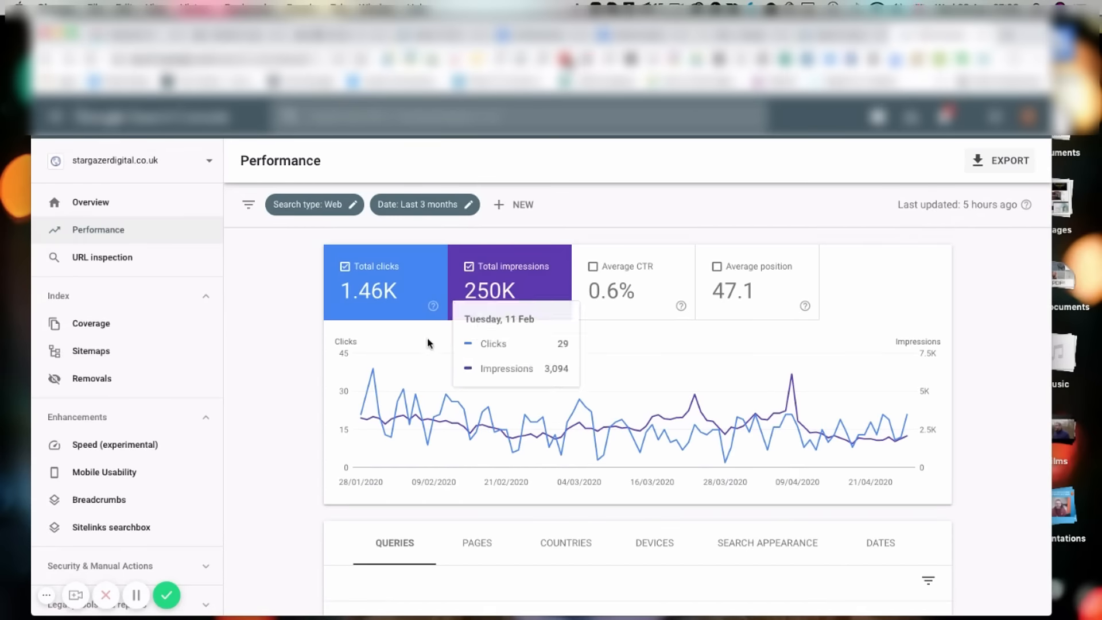
{"action": "scroll", "coordinate": [559, 349], "scroll_direction": "down", "scroll_amount": 1}
{"action": "scroll", "coordinate": [560, 350], "scroll_direction": "down", "scroll_amount": 4}
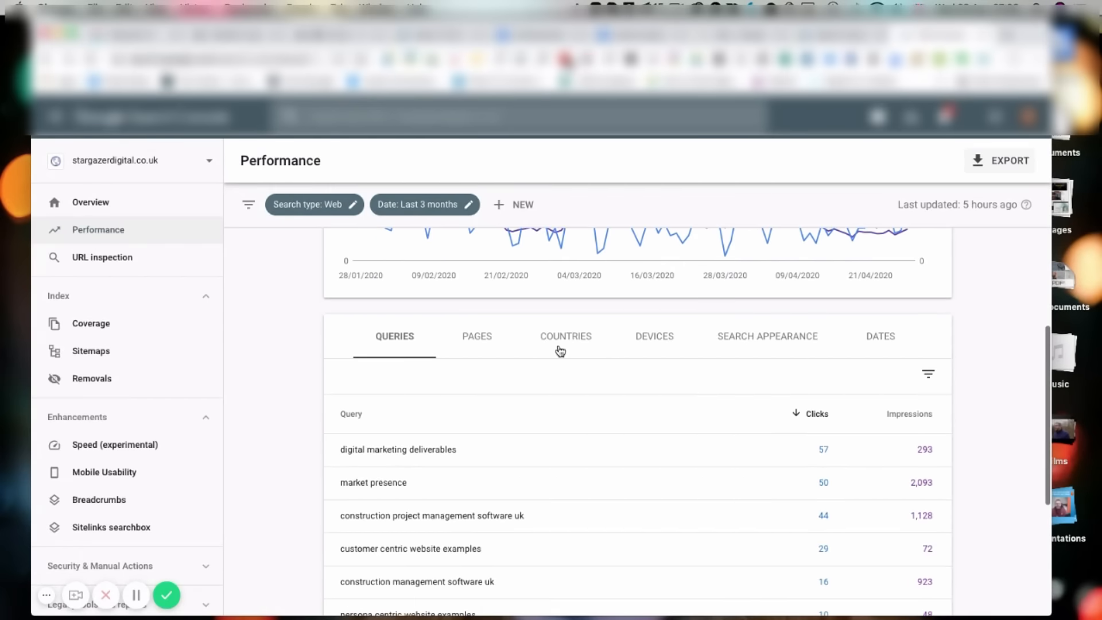
{"action": "scroll", "coordinate": [548, 363], "scroll_direction": "down", "scroll_amount": 2}
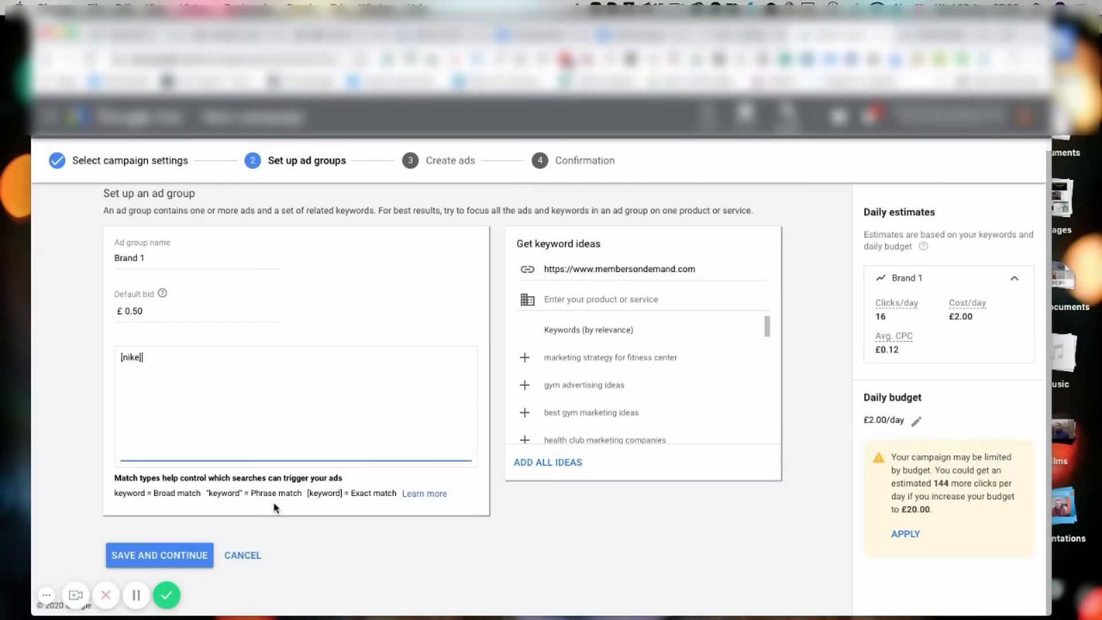
Save the ad group and set Headline 1 of the new text ad to "Nike - 50% OFF", using the Nike search ad as reference
{"action": "scroll", "coordinate": [275, 508], "scroll_direction": "down", "scroll_amount": 1}
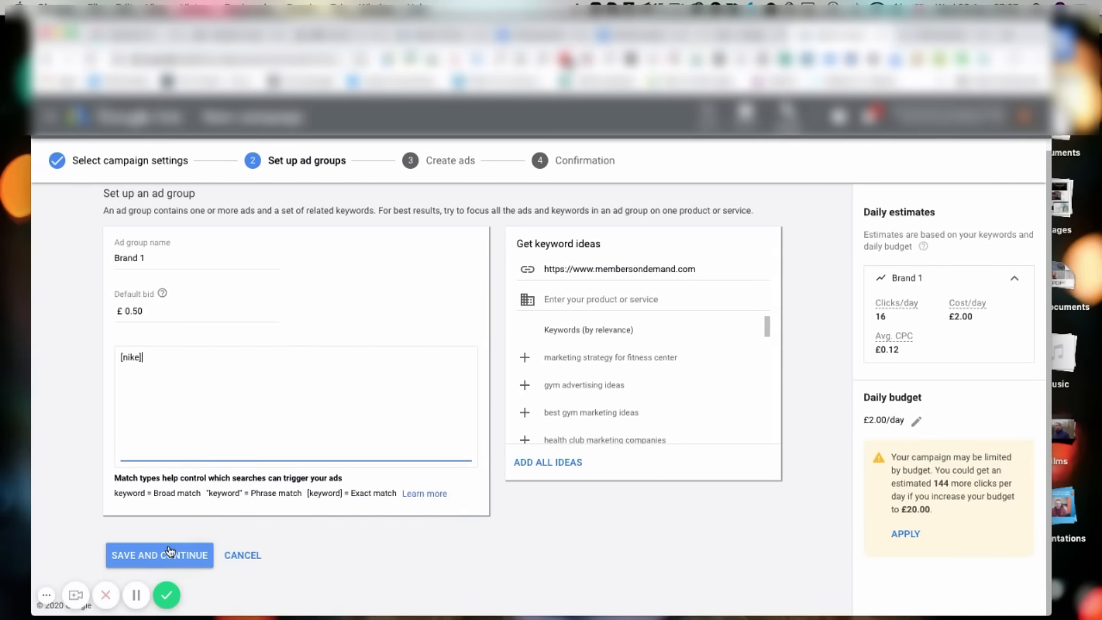
{"action": "left_click", "coordinate": [169, 557]}
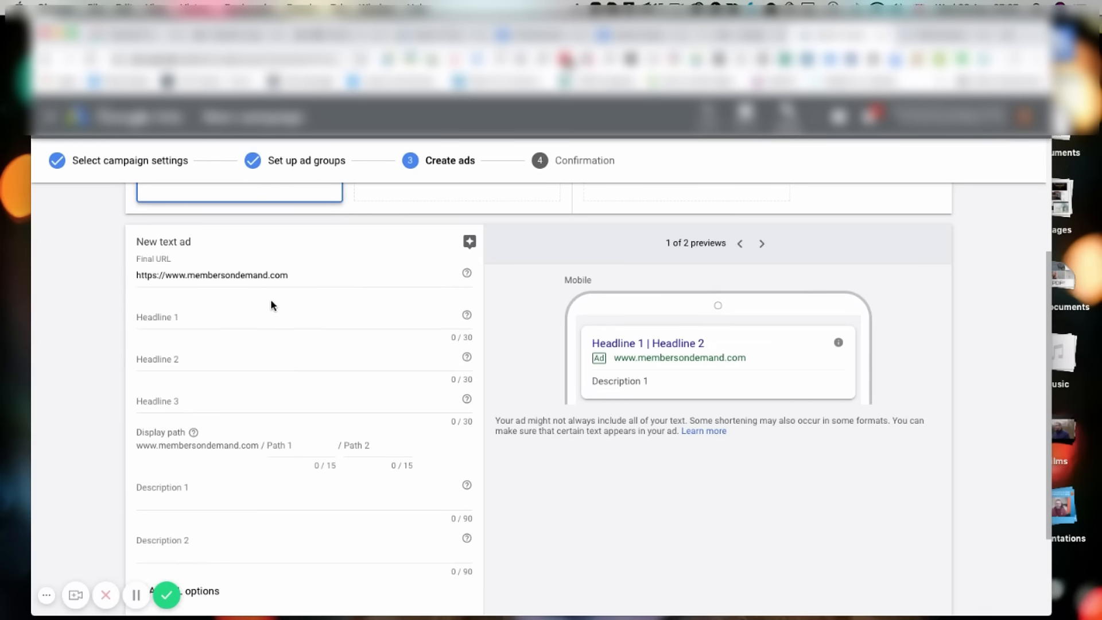
{"action": "left_click", "coordinate": [257, 322]}
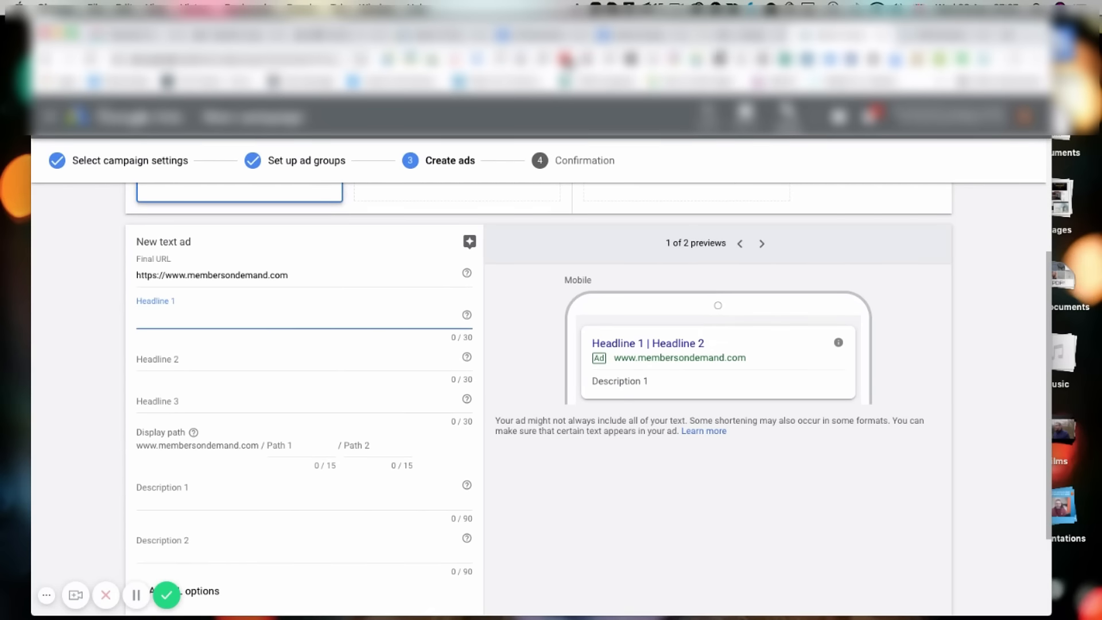
{"action": "left_click", "coordinate": [701, 39]}
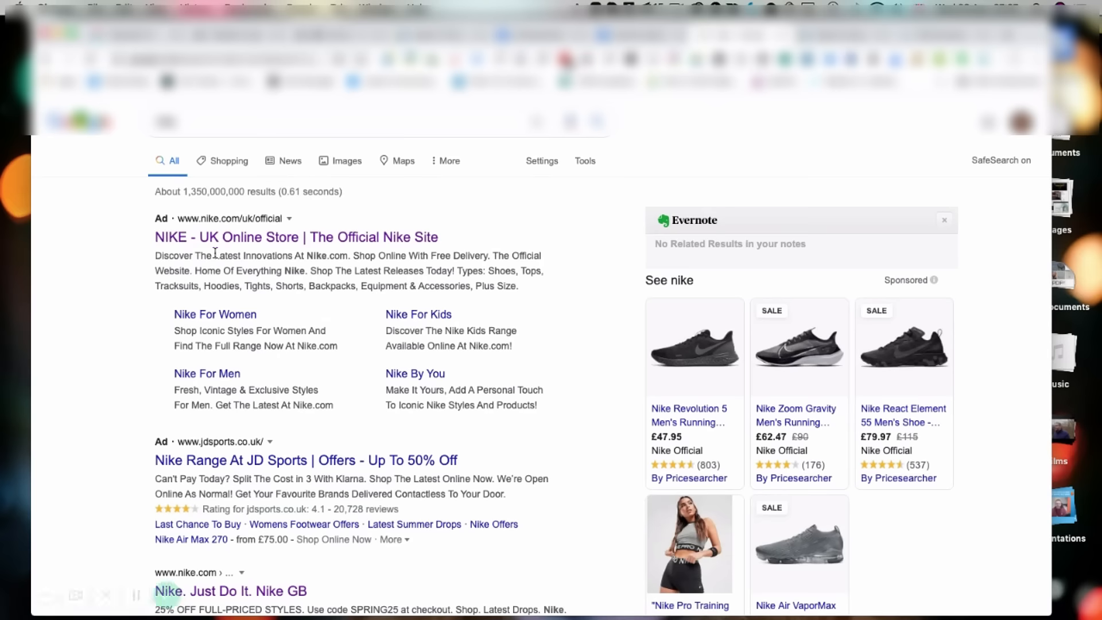
{"action": "left_click", "coordinate": [813, 40]}
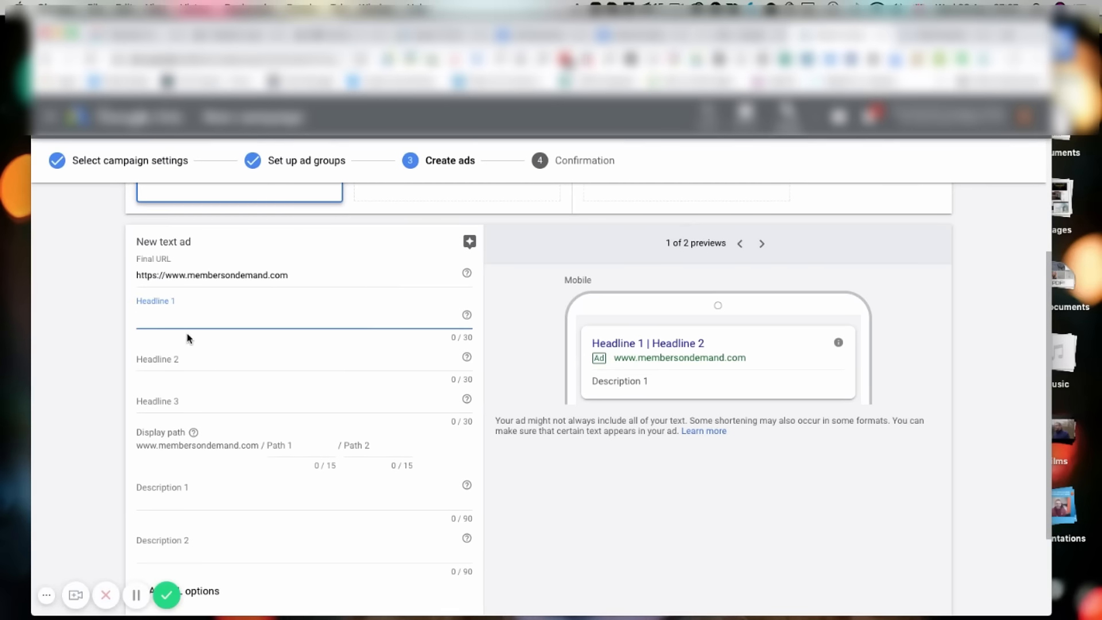
{"action": "type", "text": "Nike"}
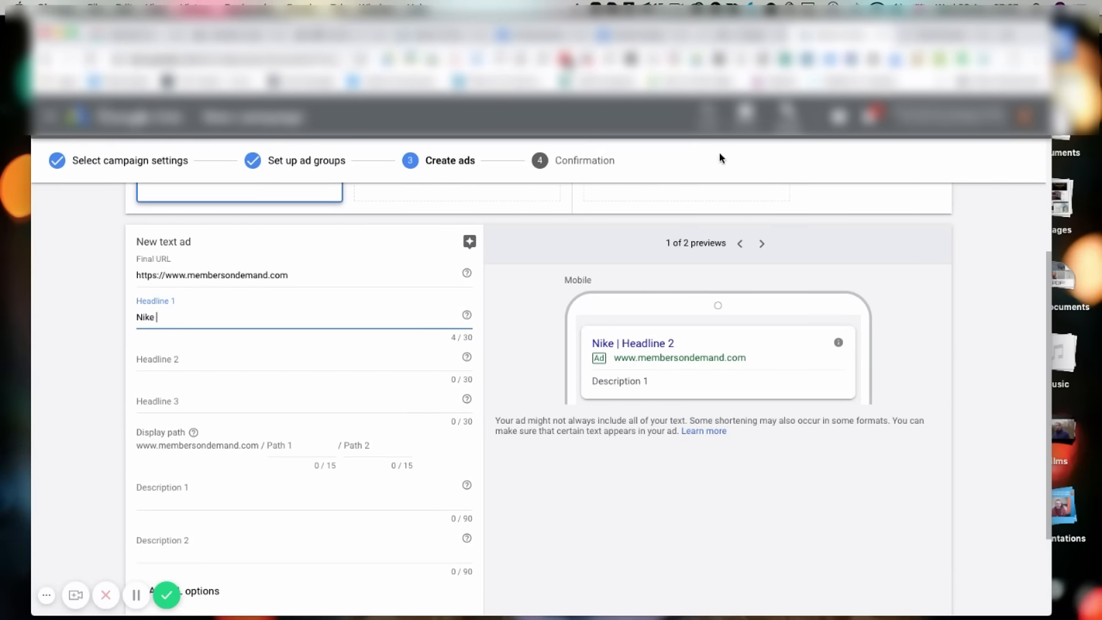
{"action": "left_click", "coordinate": [715, 34]}
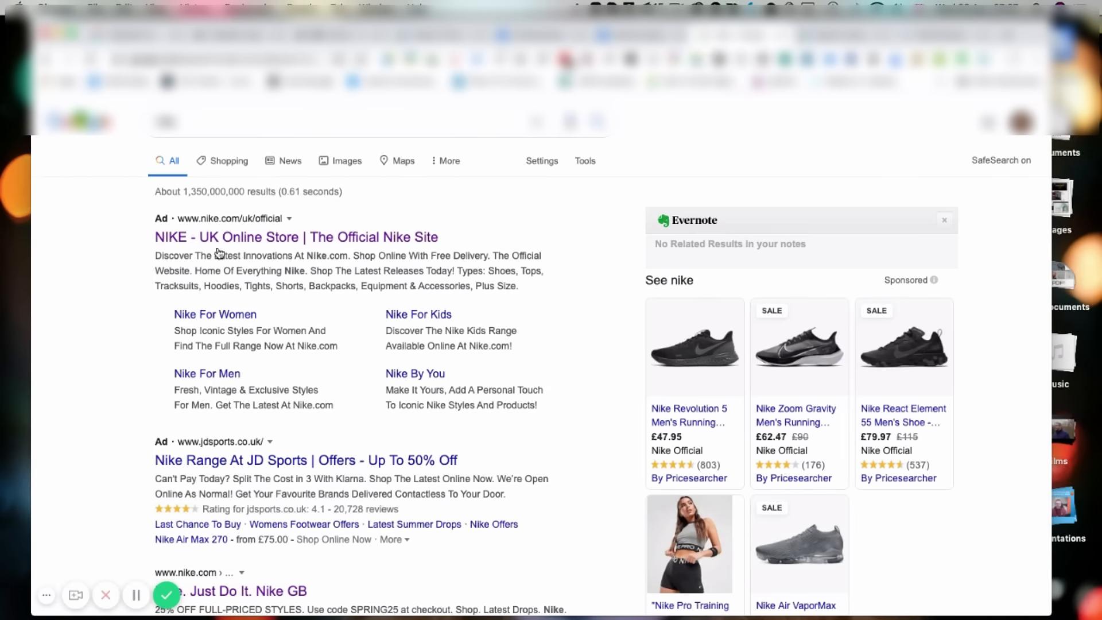
{"action": "left_click", "coordinate": [828, 36]}
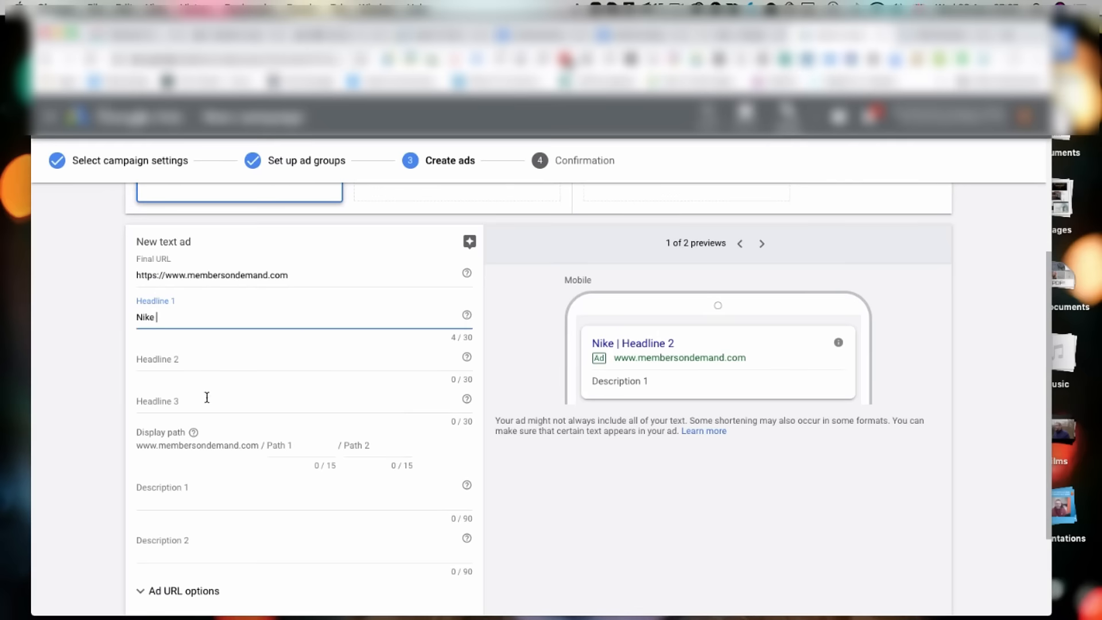
{"action": "type", "text": "- "}
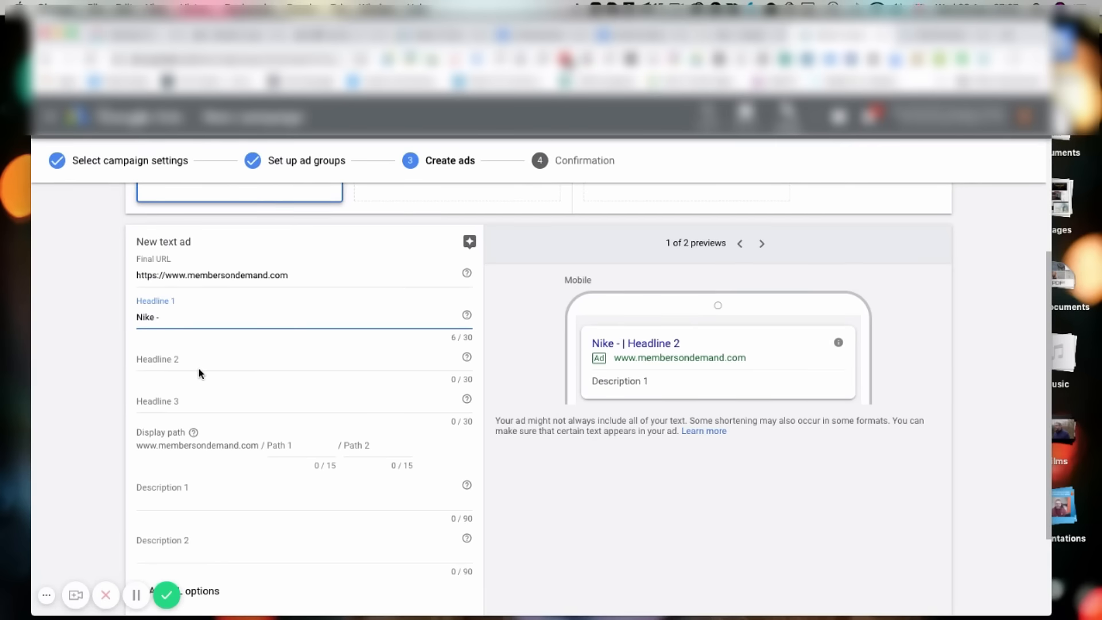
{"action": "type", "text": "50% OFF"}
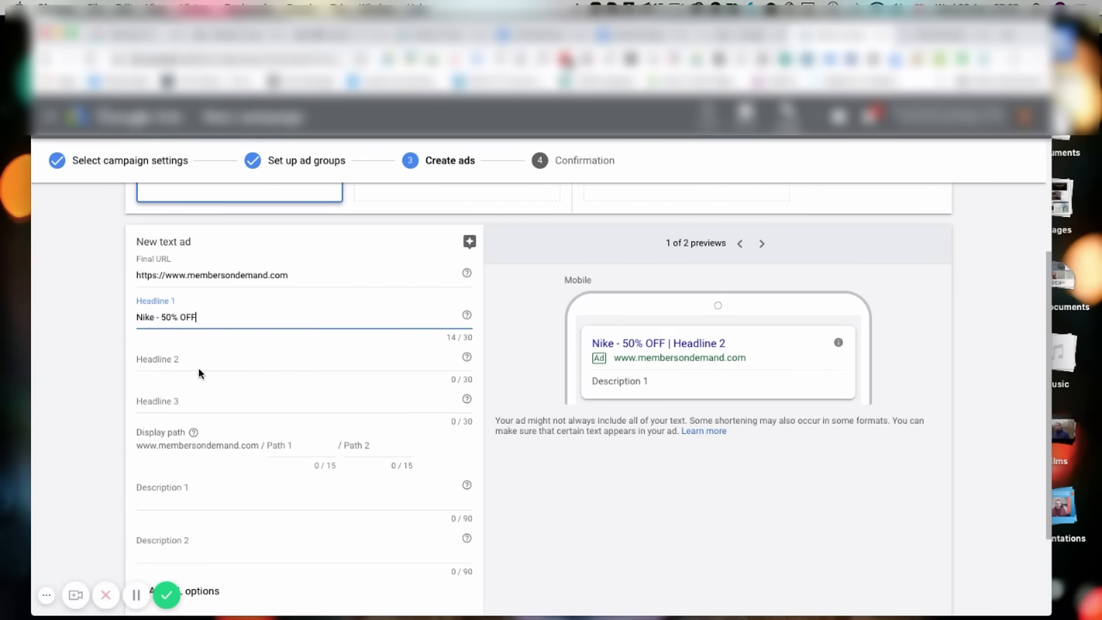
Set Headline 2 of the text ad to "Official Nike Site", correcting the spelling of the first word
{"action": "scroll", "coordinate": [198, 374], "scroll_direction": "down", "scroll_amount": 1}
{"action": "left_click", "coordinate": [199, 352]}
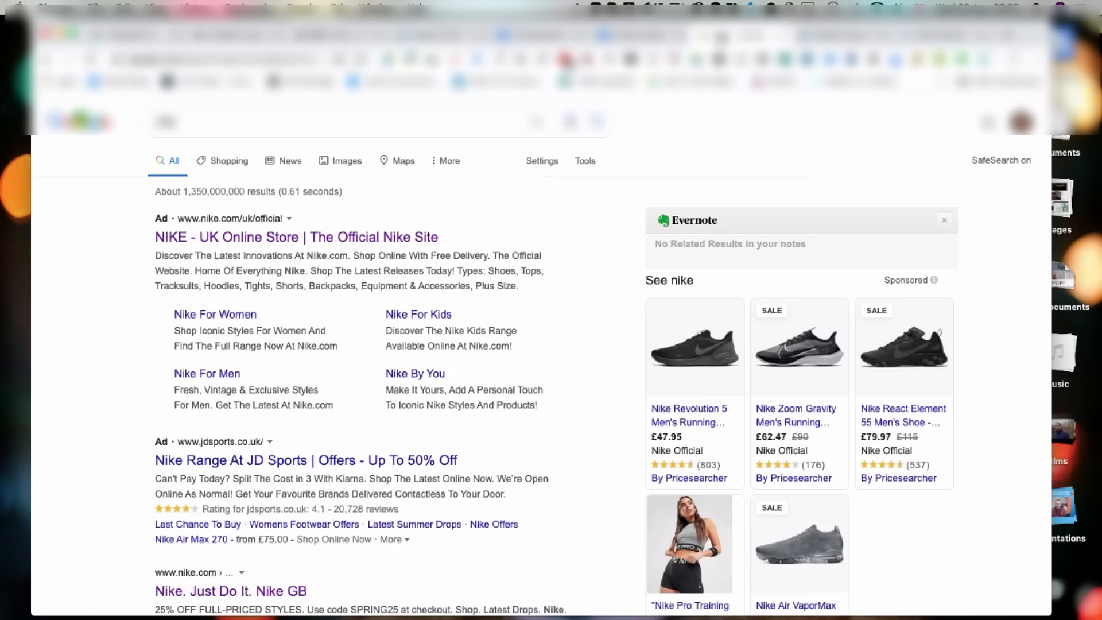
{"action": "left_click", "coordinate": [722, 36]}
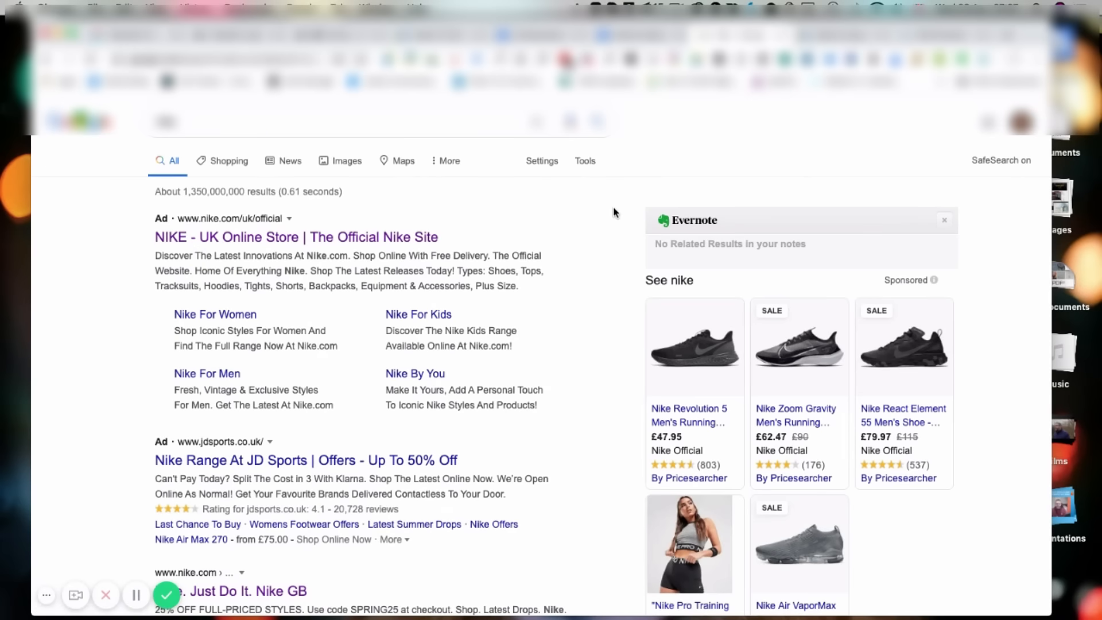
{"action": "left_click", "coordinate": [834, 36]}
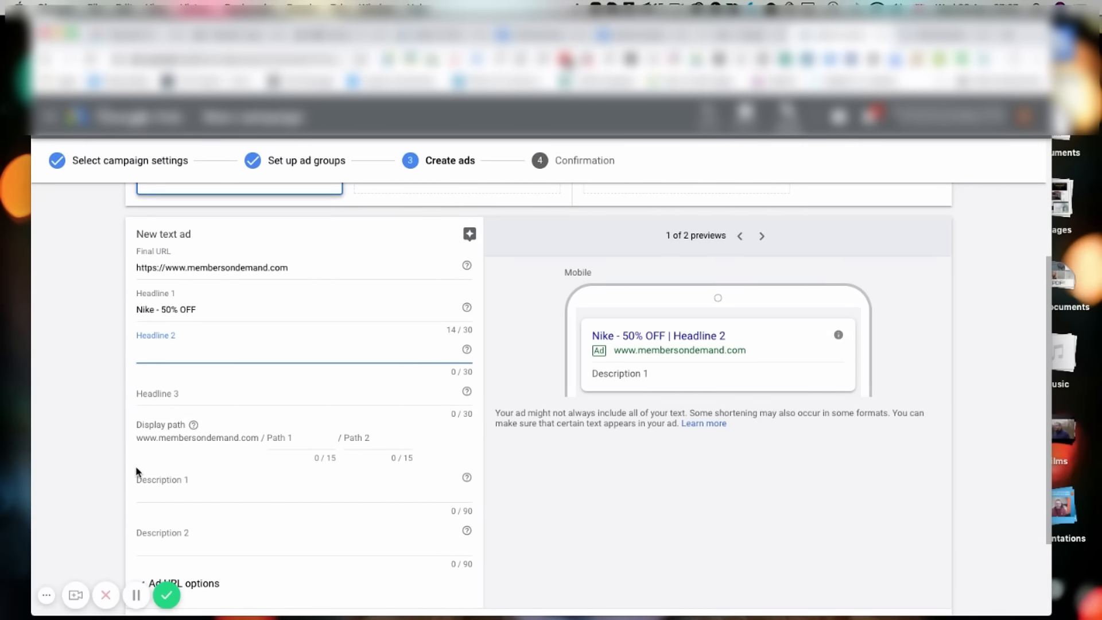
{"action": "type", "text": "Offical N"}
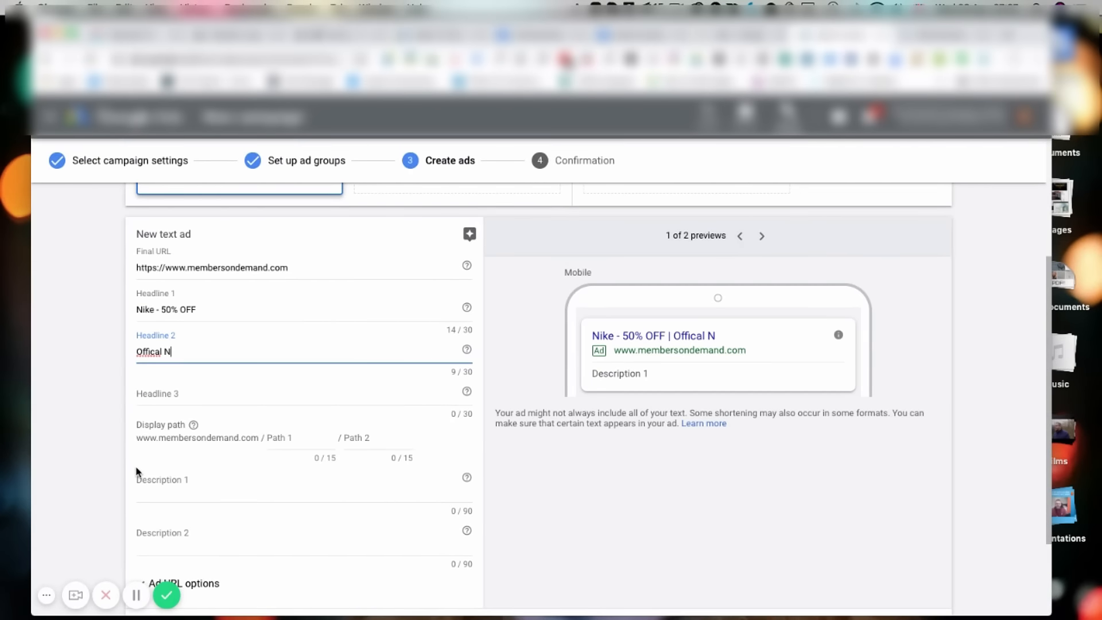
{"action": "type", "text": "ike Site"}
{"action": "right_click", "coordinate": [151, 350]}
{"action": "left_click", "coordinate": [162, 347]}
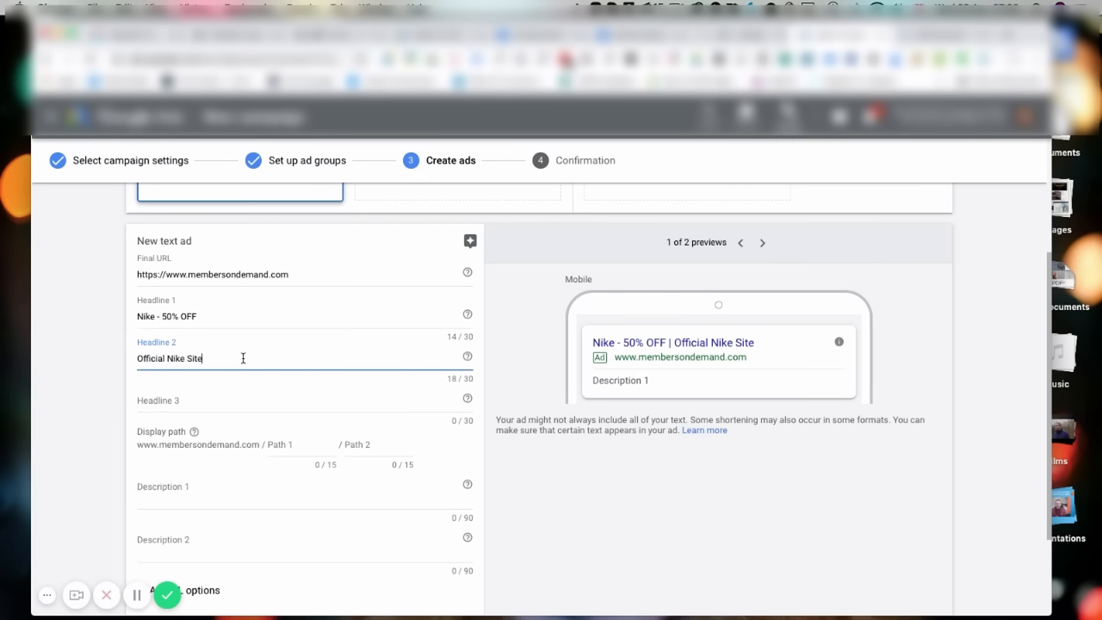
Enter "Free Delivery On Orders Over £10" as Headline 3 of the text ad, checking the Nike search ad for reference
{"action": "left_click", "coordinate": [205, 396]}
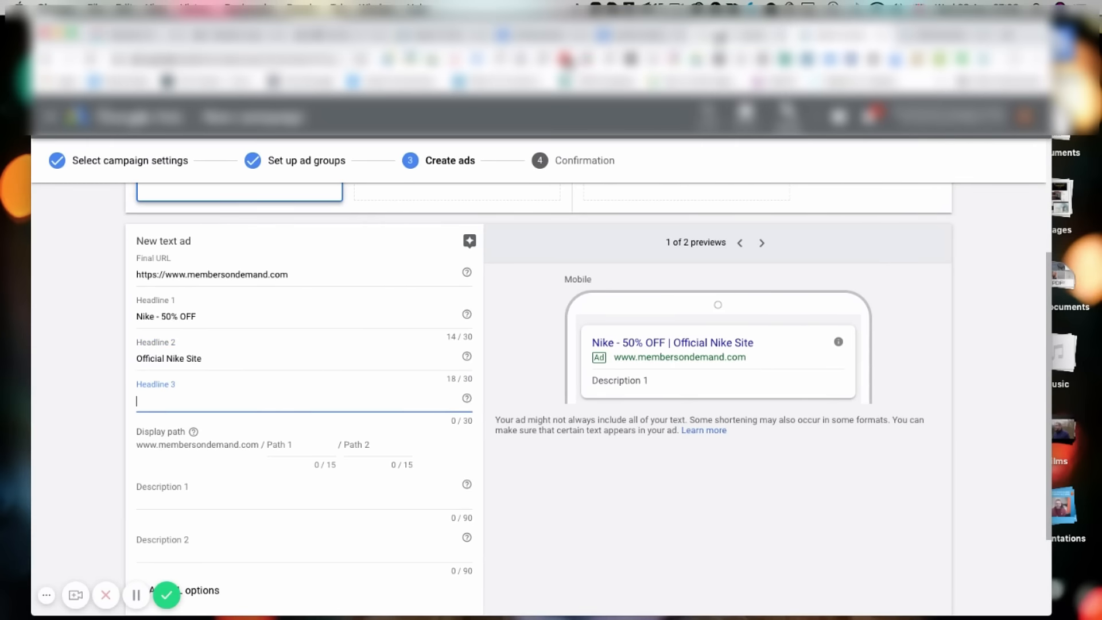
{"action": "left_click", "coordinate": [637, 36]}
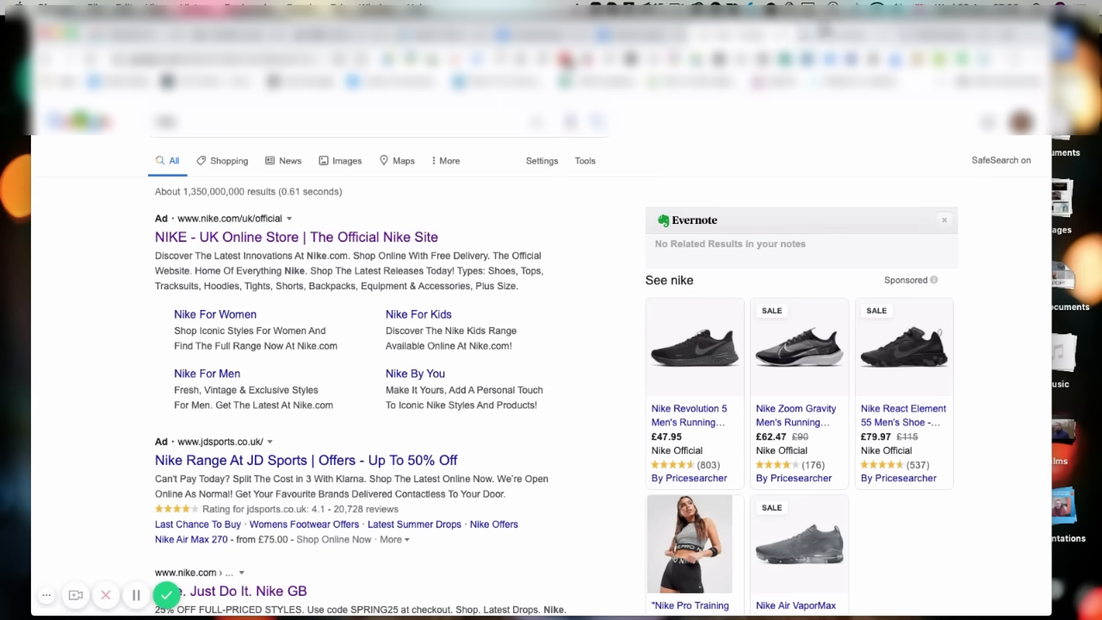
{"action": "left_click", "coordinate": [828, 35]}
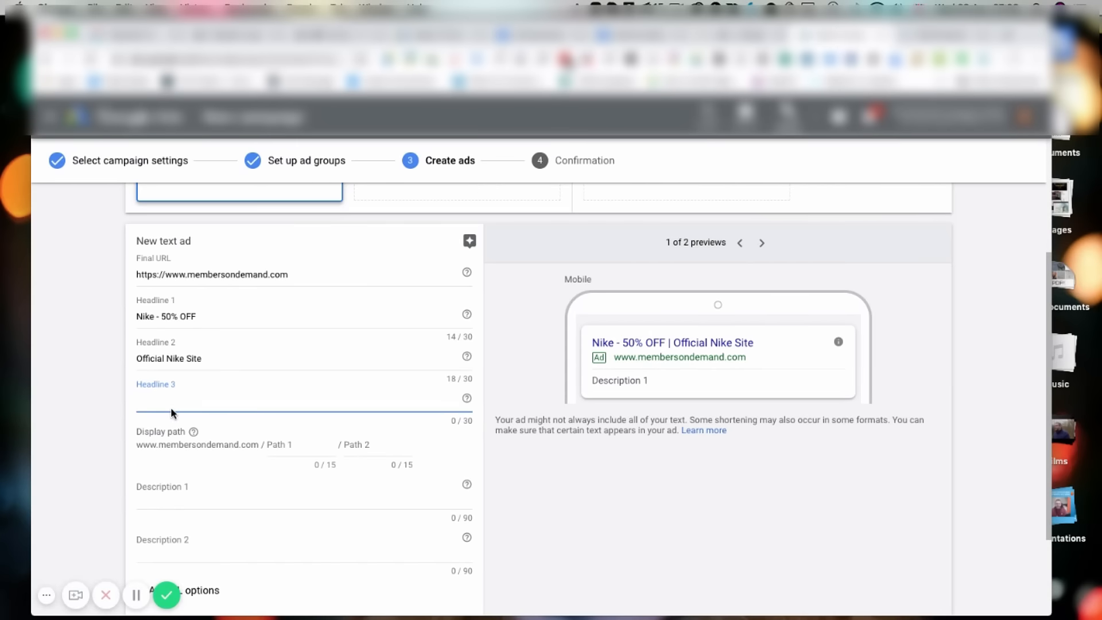
{"action": "type", "text": "Free Delivery"}
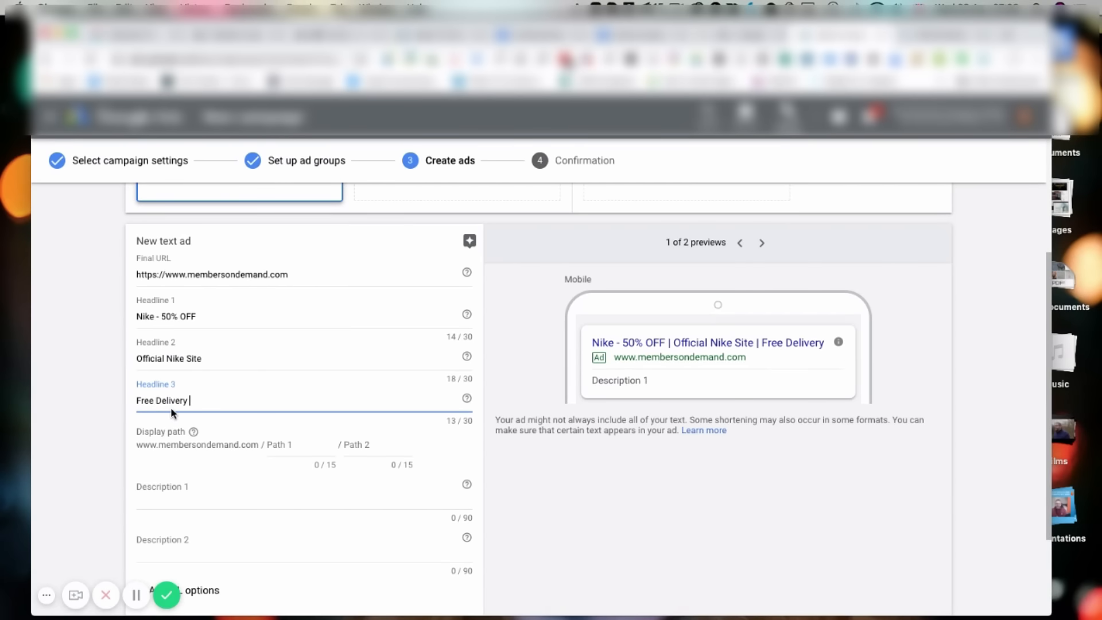
{"action": "type", "text": " On "}
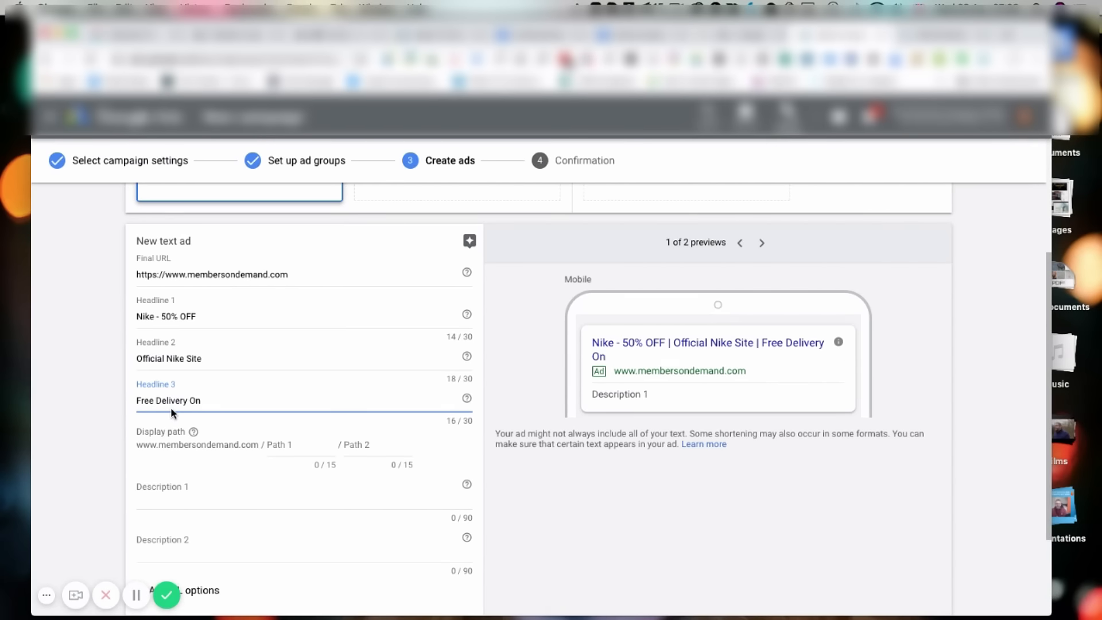
{"action": "type", "text": "Orders 0"}
{"action": "type", "text": "vers"}
{"action": "key", "text": "BackSpace"}
{"action": "key", "text": "BackSpace"}
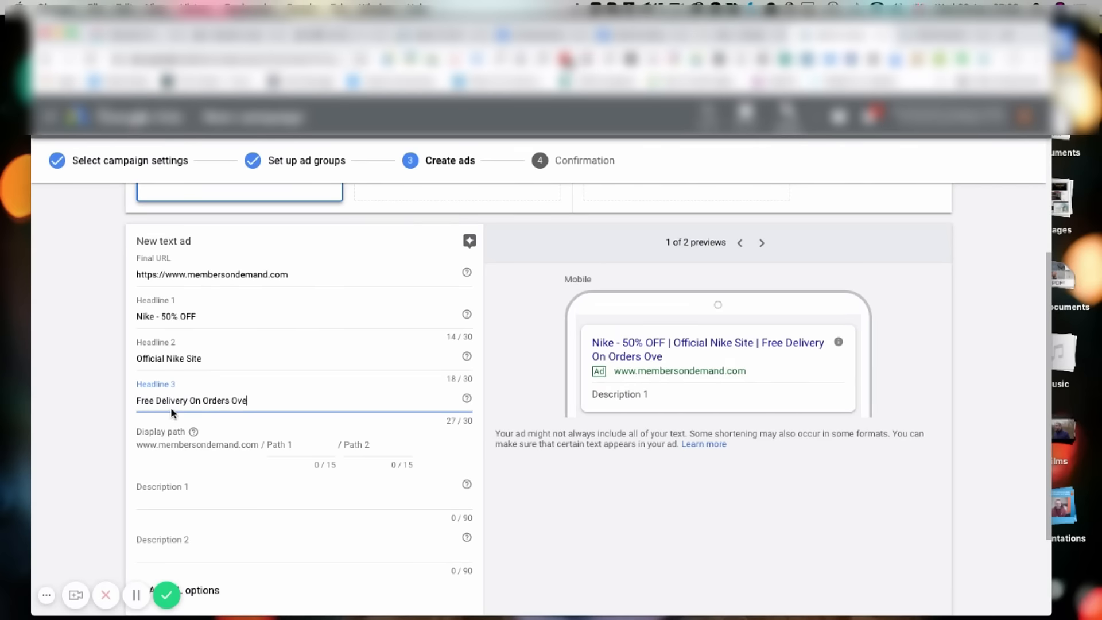
{"action": "type", "text": "rs Over £10"}
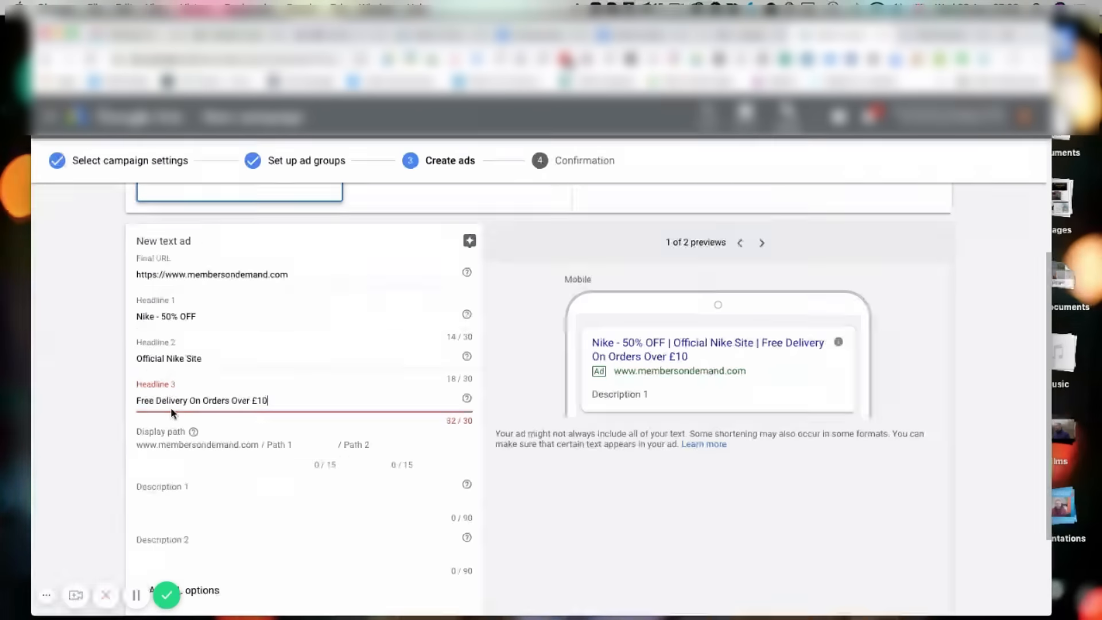
Reword the ending of Headline 3 so that it reads "Free Delivery On All Orders"
{"action": "key", "text": "BackSpace"}
{"action": "key", "text": "BackSpace"}
{"action": "key", "text": "BackSpace"}
{"action": "key", "text": "BackSpace"}
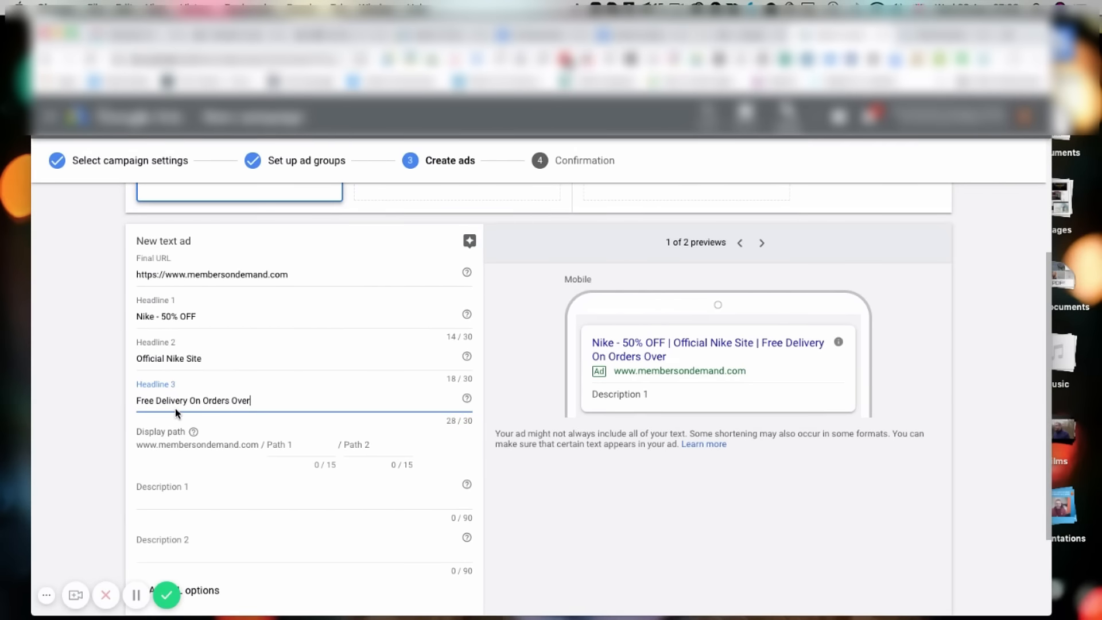
{"action": "key", "text": "BackSpace"}
{"action": "key", "text": "BackSpace"}
{"action": "key", "text": "BackSpace"}
{"action": "key", "text": "BackSpace"}
{"action": "key", "text": "BackSpace"}
{"action": "key", "text": "BackSpace"}
{"action": "key", "text": "BackSpace"}
{"action": "key", "text": "BackSpace"}
{"action": "key", "text": "BackSpace"}
{"action": "key", "text": "BackSpace"}
{"action": "key", "text": "BackSpace"}
{"action": "key", "text": "BackSpace"}
{"action": "type", "text": "All Orders"}
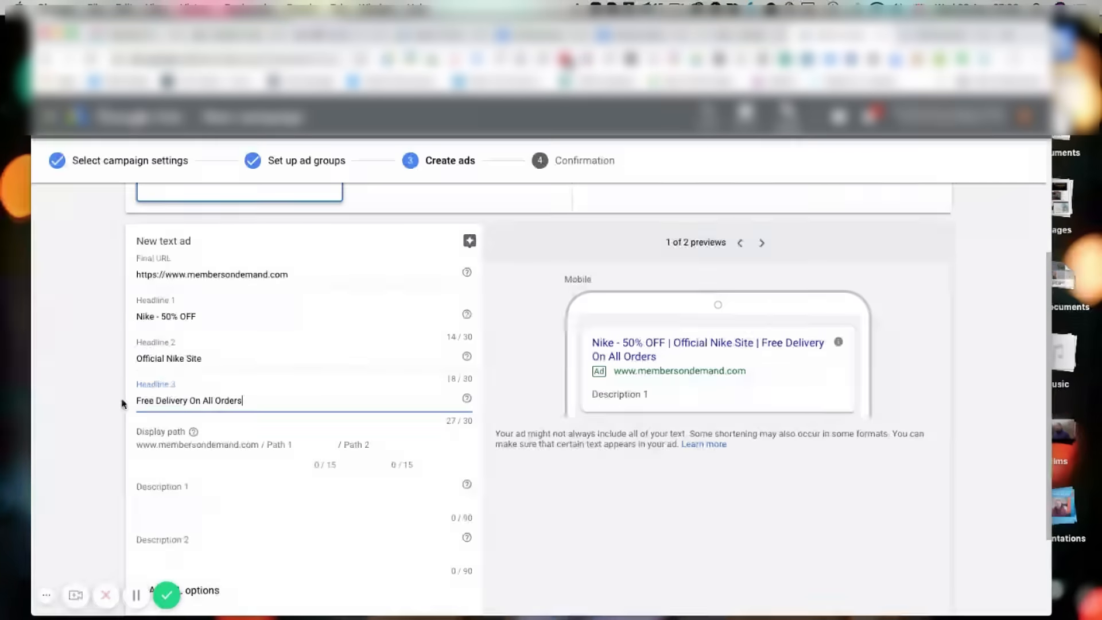
Set the first display path field to "Offical", using the display URL of the Nike search ad as reference
{"action": "left_click", "coordinate": [288, 442]}
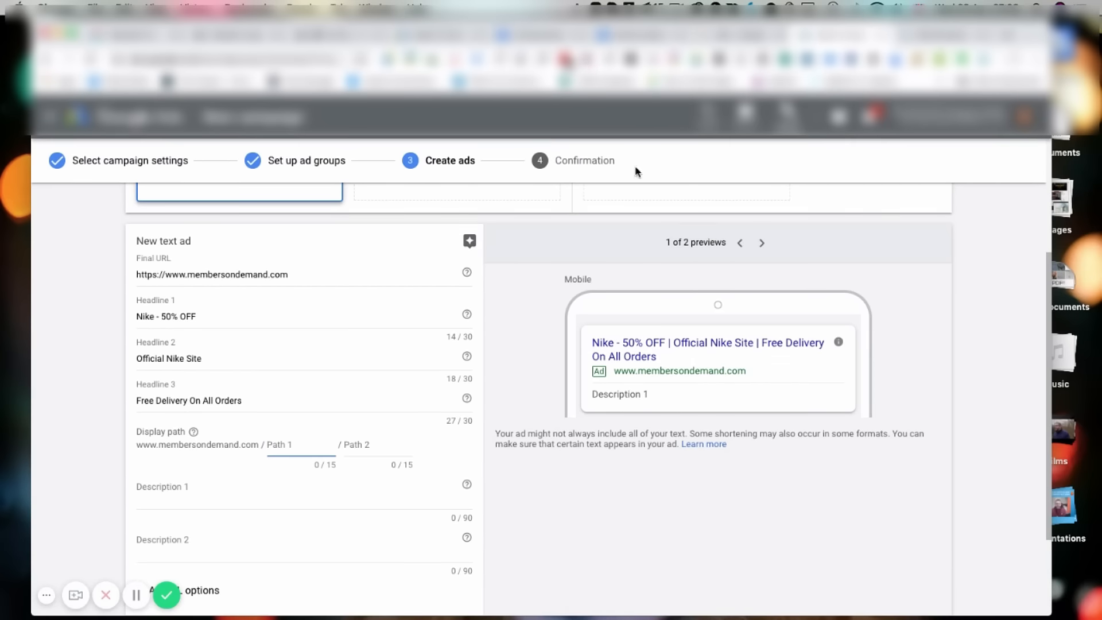
{"action": "left_click", "coordinate": [727, 37]}
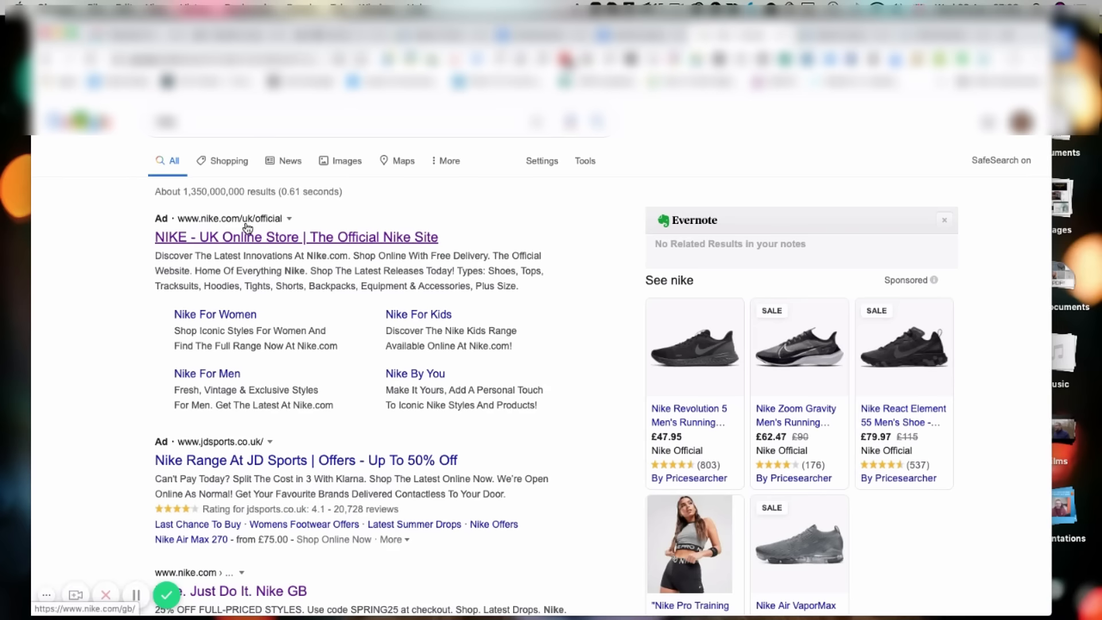
{"action": "left_click", "coordinate": [866, 41]}
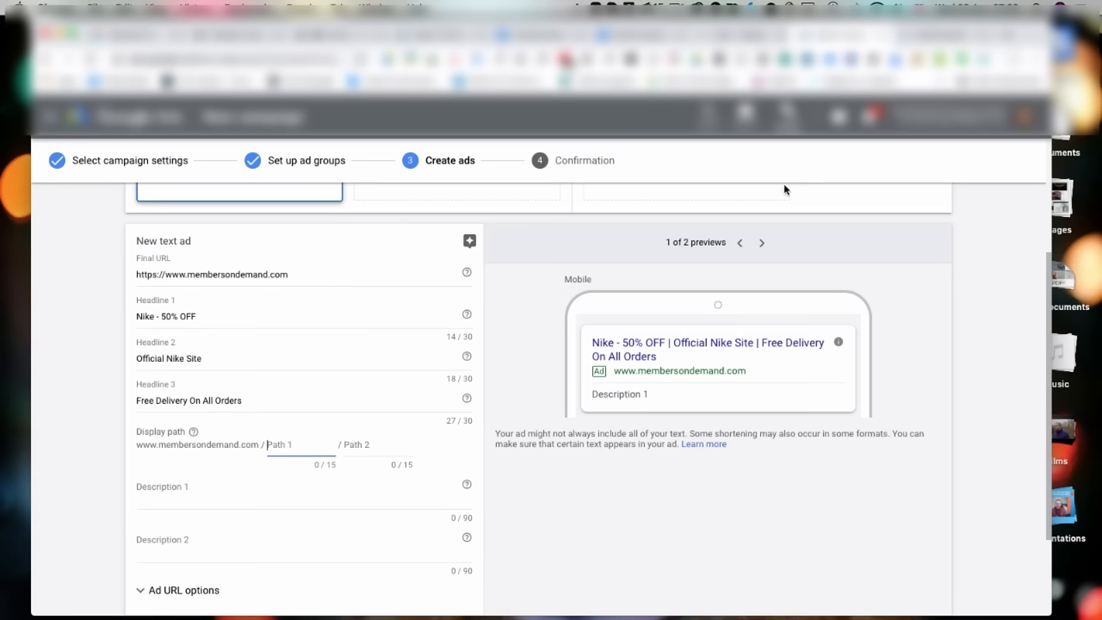
{"action": "type", "text": "Offical"}
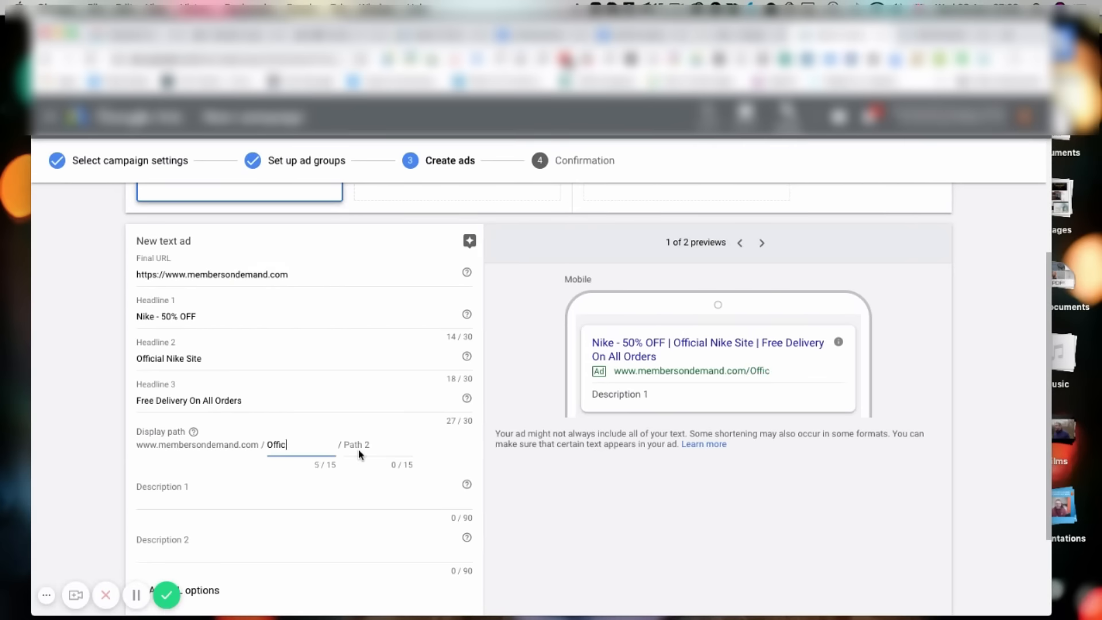
Fill in Description 1 with "benefit benefit benefit", correcting the misspelled first word with the spelling suggestion
{"action": "left_click", "coordinate": [344, 490]}
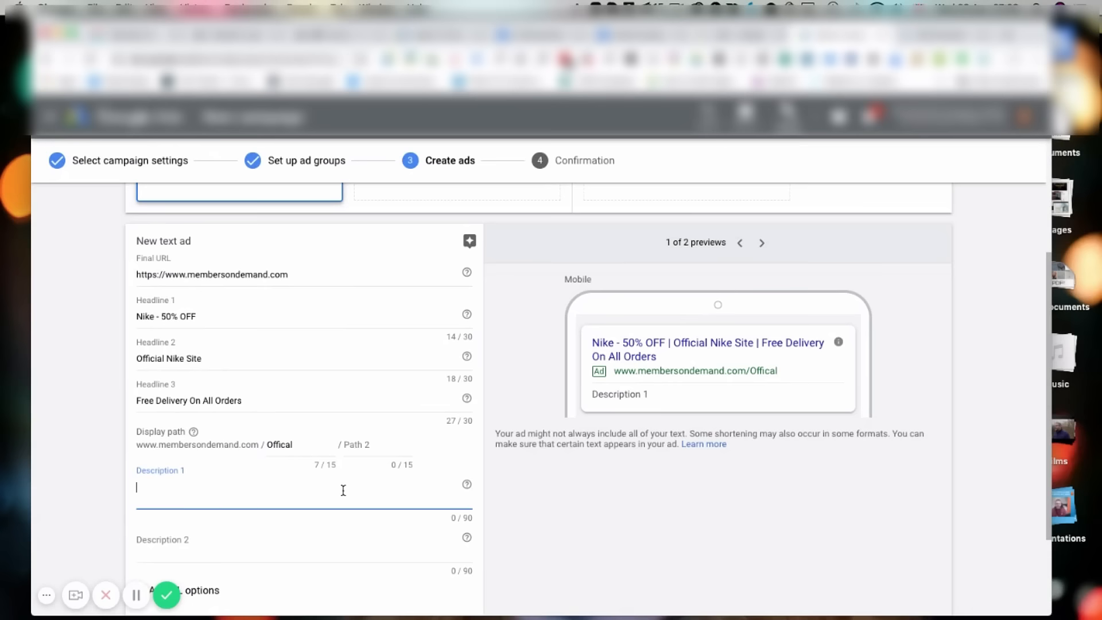
{"action": "left_click", "coordinate": [263, 432]}
{"action": "left_click", "coordinate": [199, 494]}
{"action": "left_click", "coordinate": [748, 35]}
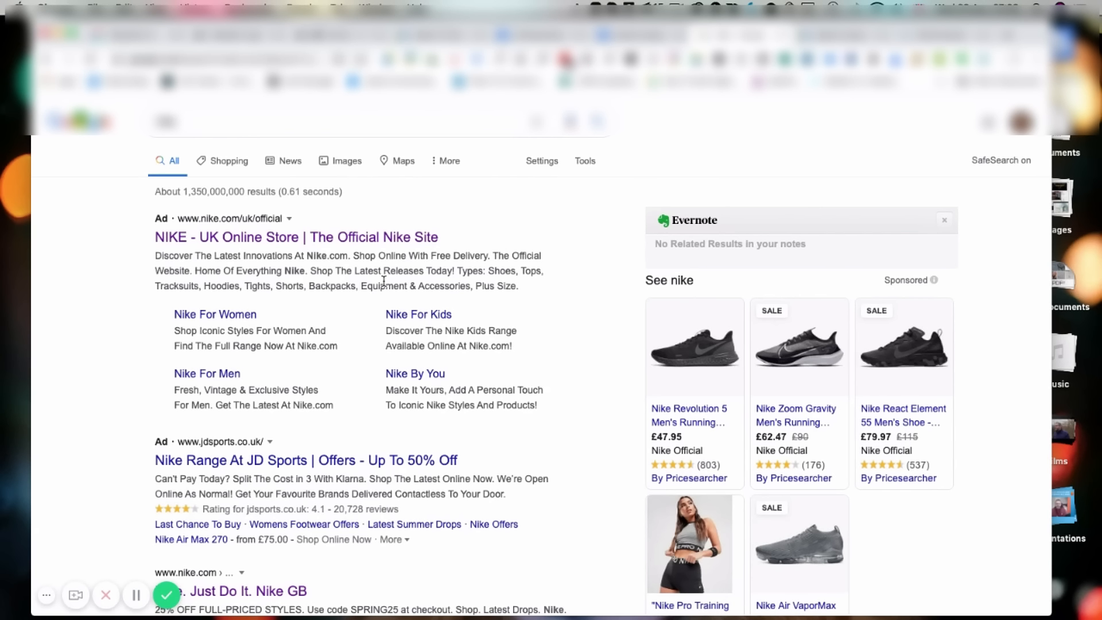
{"action": "left_click", "coordinate": [822, 37]}
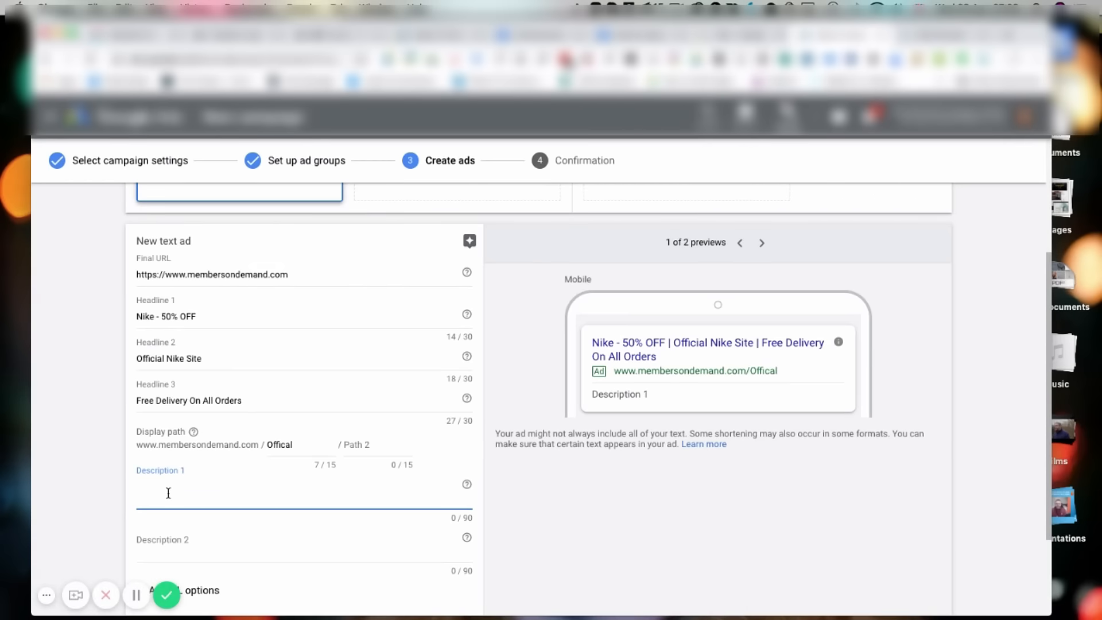
{"action": "type", "text": "benift"}
{"action": "right_click", "coordinate": [151, 487]}
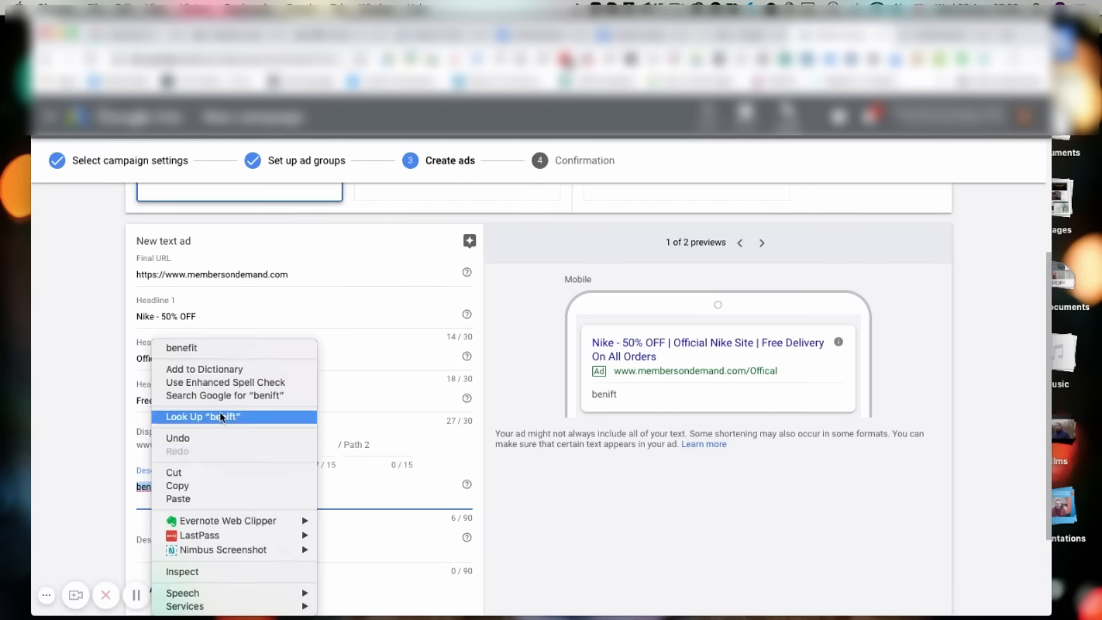
{"action": "left_click", "coordinate": [218, 348]}
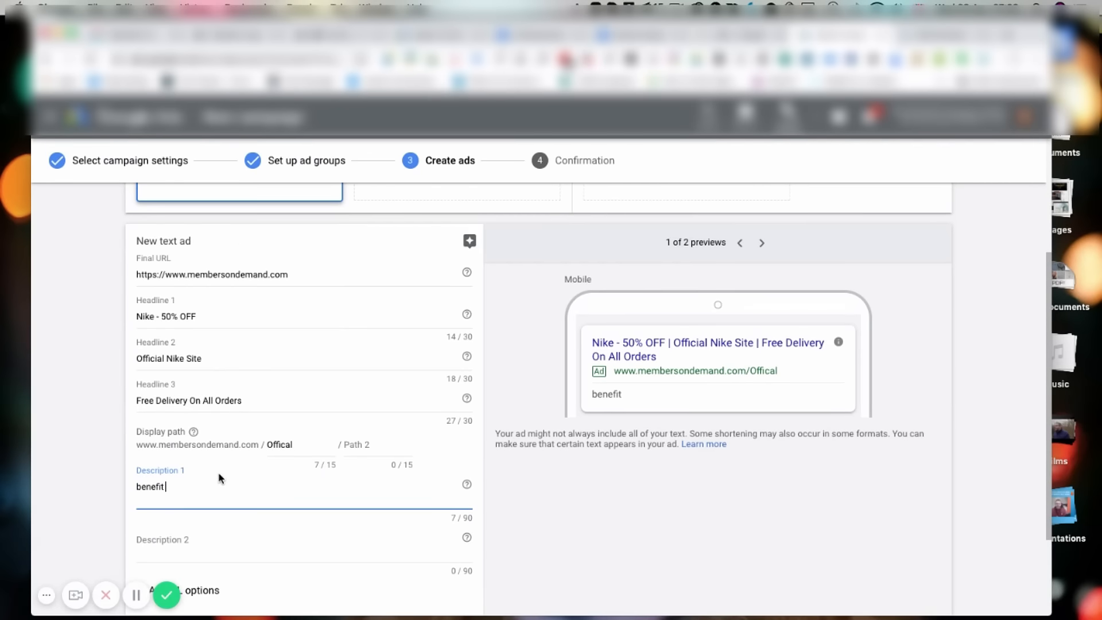
{"action": "type", "text": "benefit benefit"}
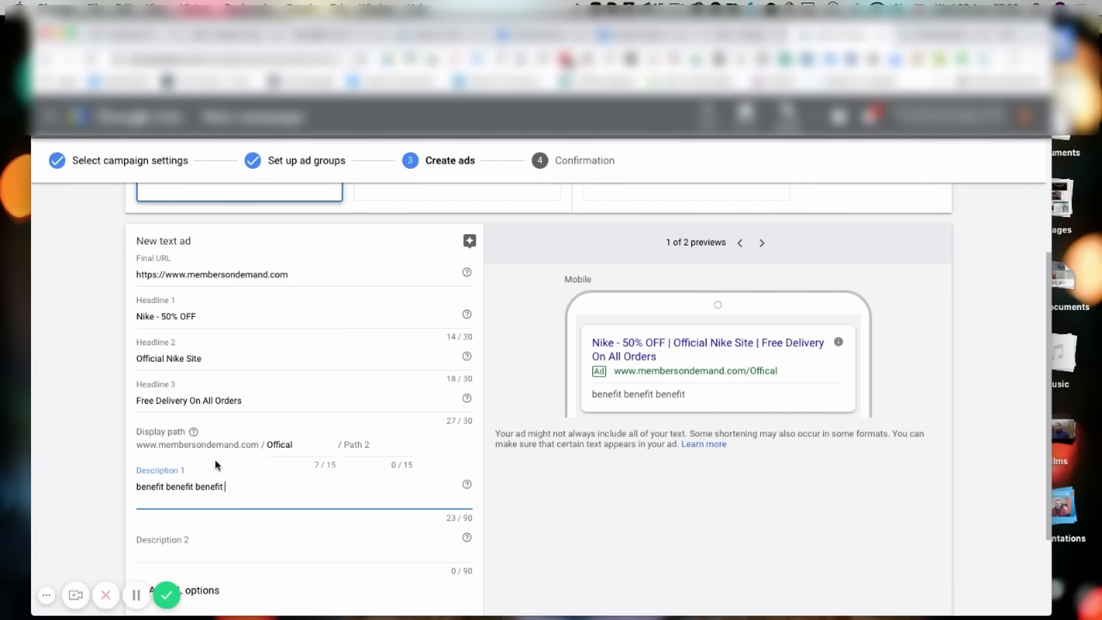
Fill in Description 2 with "Shop Today or Get your Quote" and save the ad to continue
{"action": "scroll", "coordinate": [212, 463], "scroll_direction": "up", "scroll_amount": 1}
{"action": "scroll", "coordinate": [211, 463], "scroll_direction": "down", "scroll_amount": 3}
{"action": "left_click", "coordinate": [221, 420]}
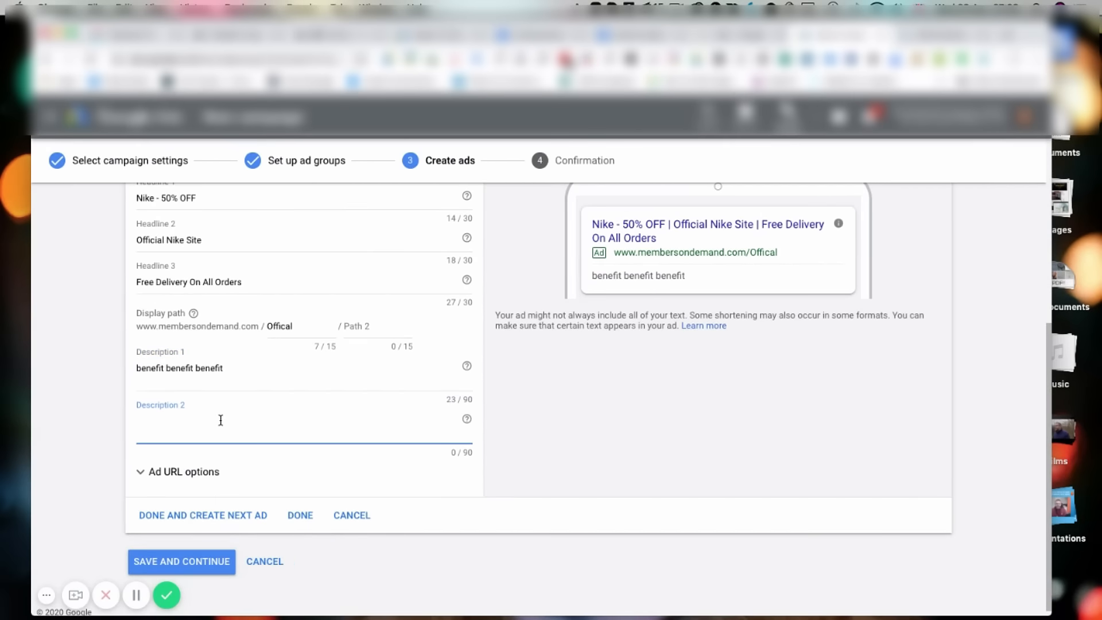
{"action": "scroll", "coordinate": [222, 428], "scroll_direction": "down", "scroll_amount": 1}
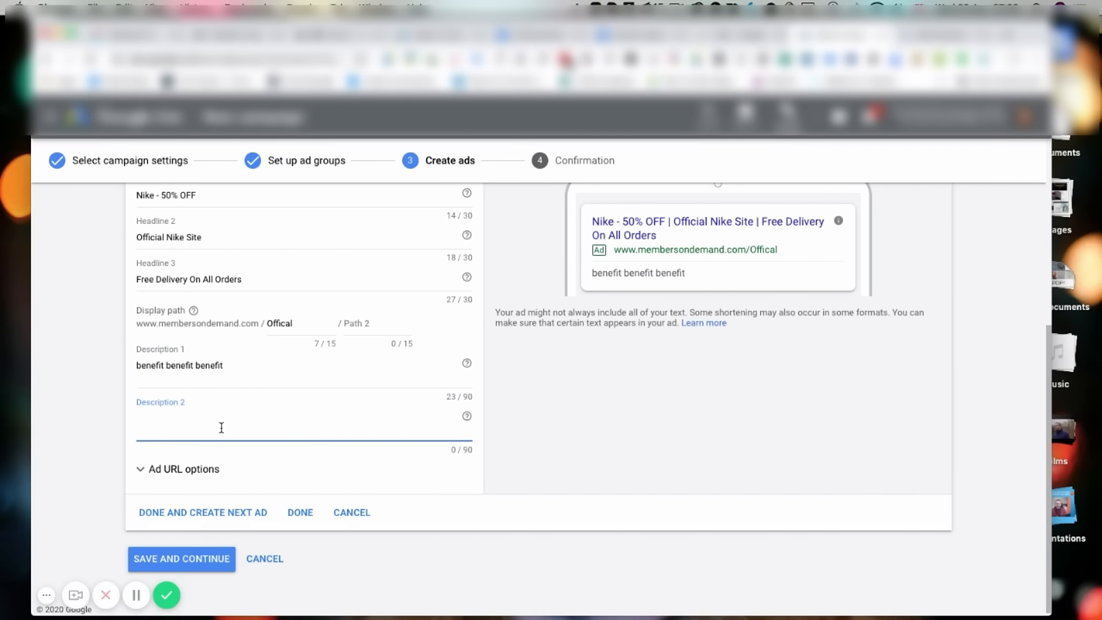
{"action": "type", "text": "Shop Today or"}
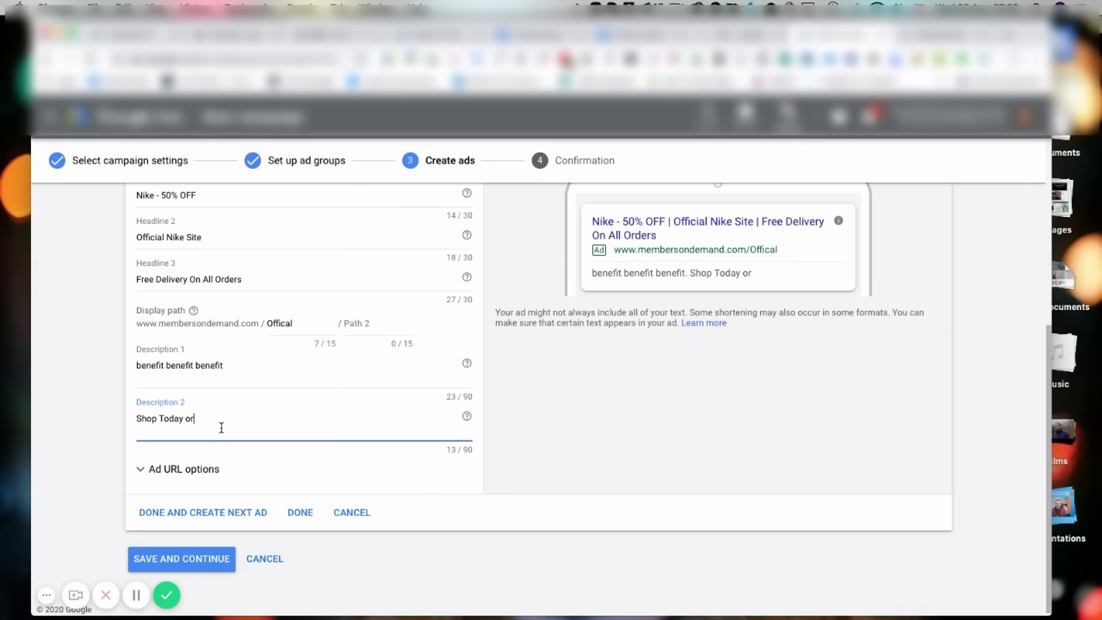
{"action": "type", "text": " Get your Quotye"}
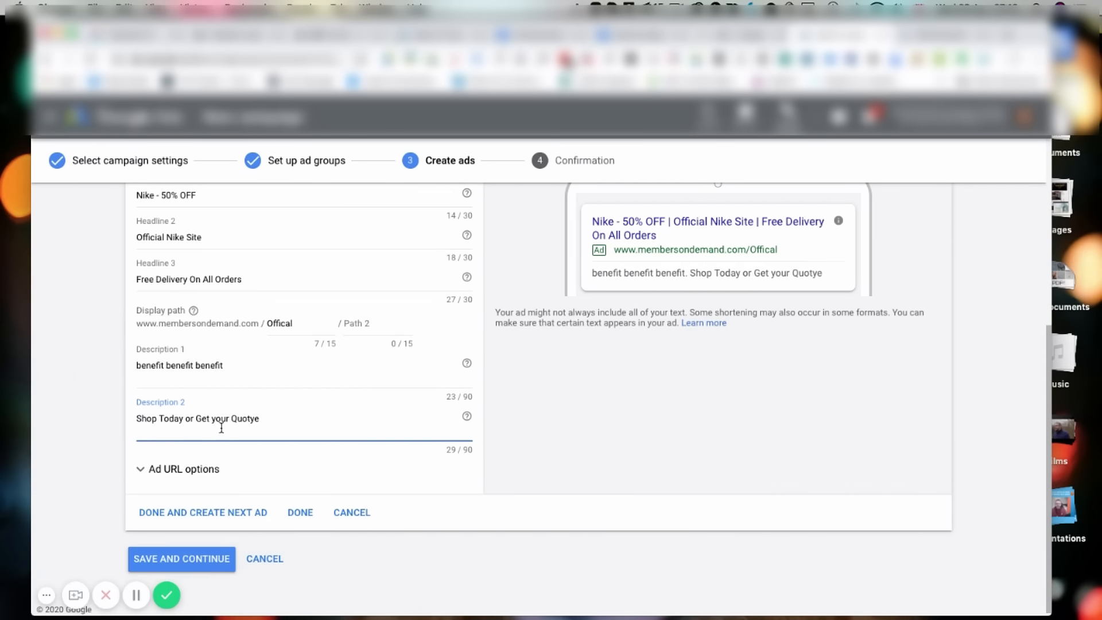
{"action": "key", "text": "BackSpace"}
{"action": "key", "text": "BackSpace"}
{"action": "type", "text": "e"}
{"action": "left_click", "coordinate": [193, 559]}
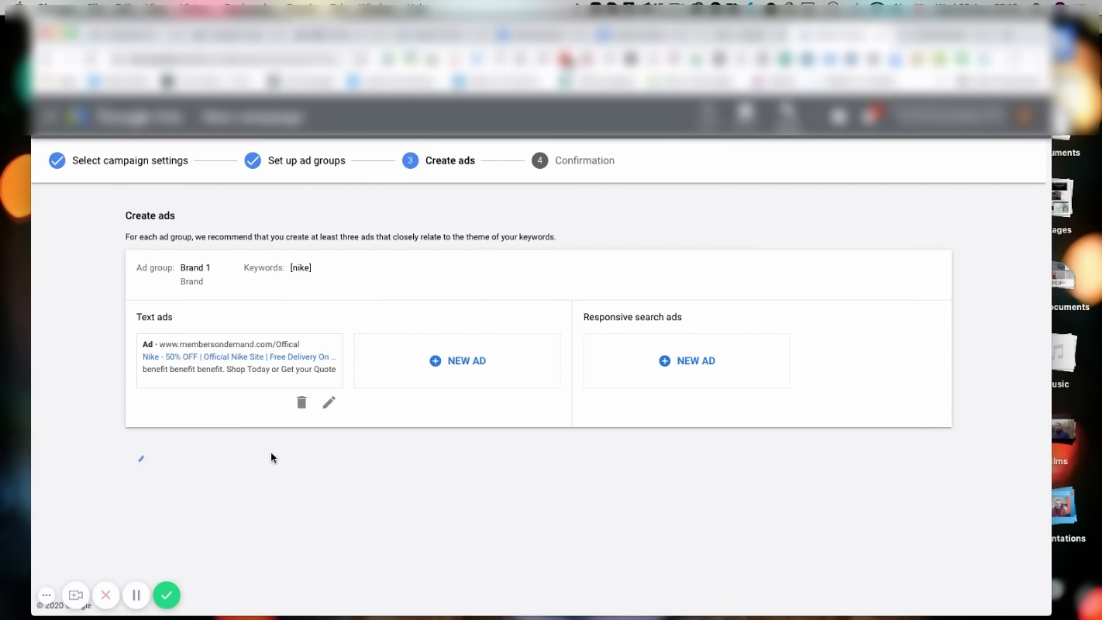
Open the details of the policy violation reported for the text ad
{"action": "scroll", "coordinate": [272, 453], "scroll_direction": "down", "scroll_amount": 1}
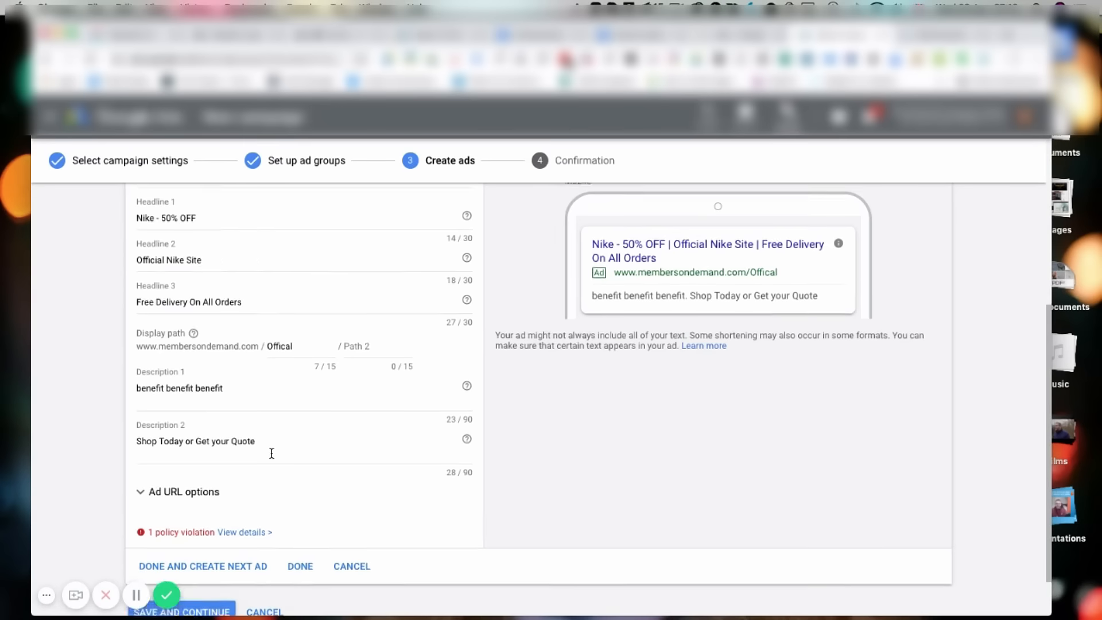
{"action": "scroll", "coordinate": [210, 488], "scroll_direction": "down", "scroll_amount": 1}
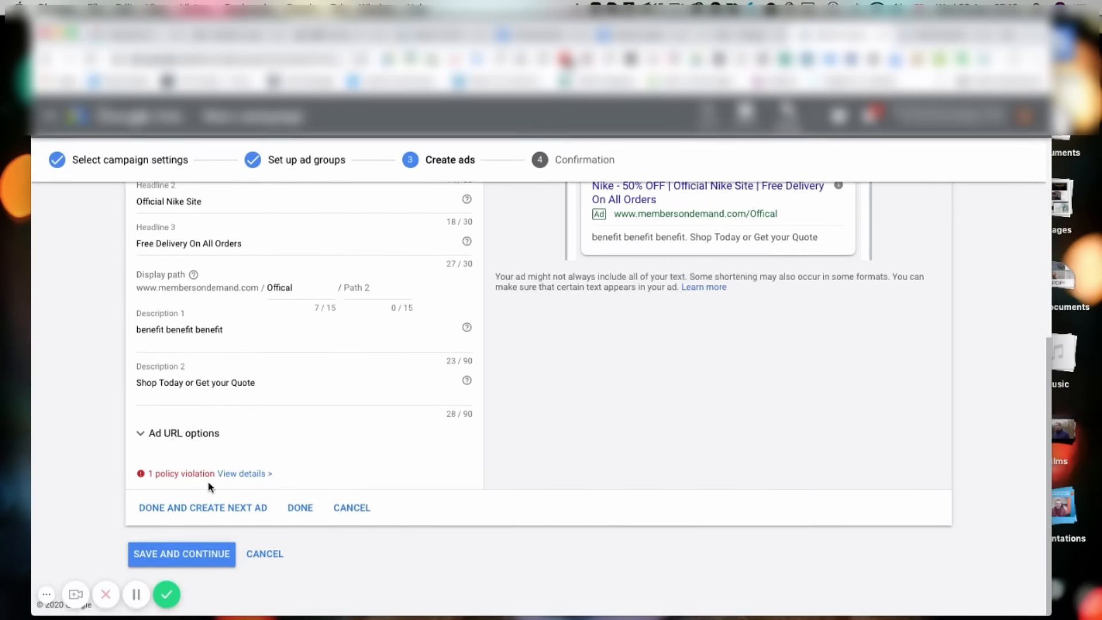
{"action": "left_click", "coordinate": [245, 475]}
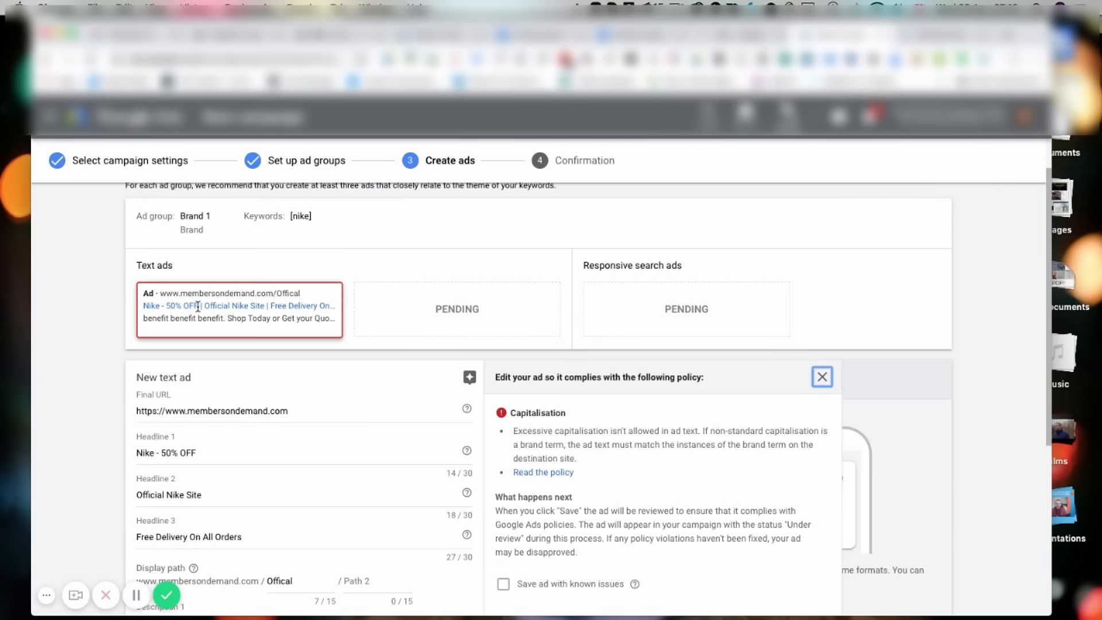
Change the capitalisation of Headline 1 to "Nike - 50% Off" and save the ad to continue
{"action": "scroll", "coordinate": [250, 406], "scroll_direction": "down", "scroll_amount": 1}
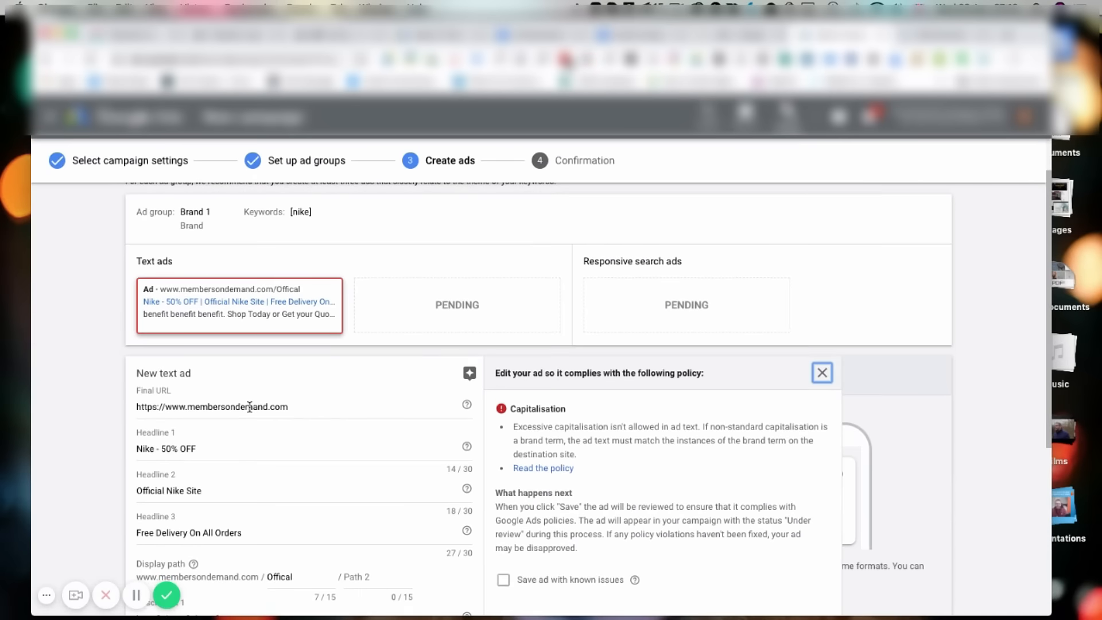
{"action": "scroll", "coordinate": [249, 407], "scroll_direction": "down", "scroll_amount": 3}
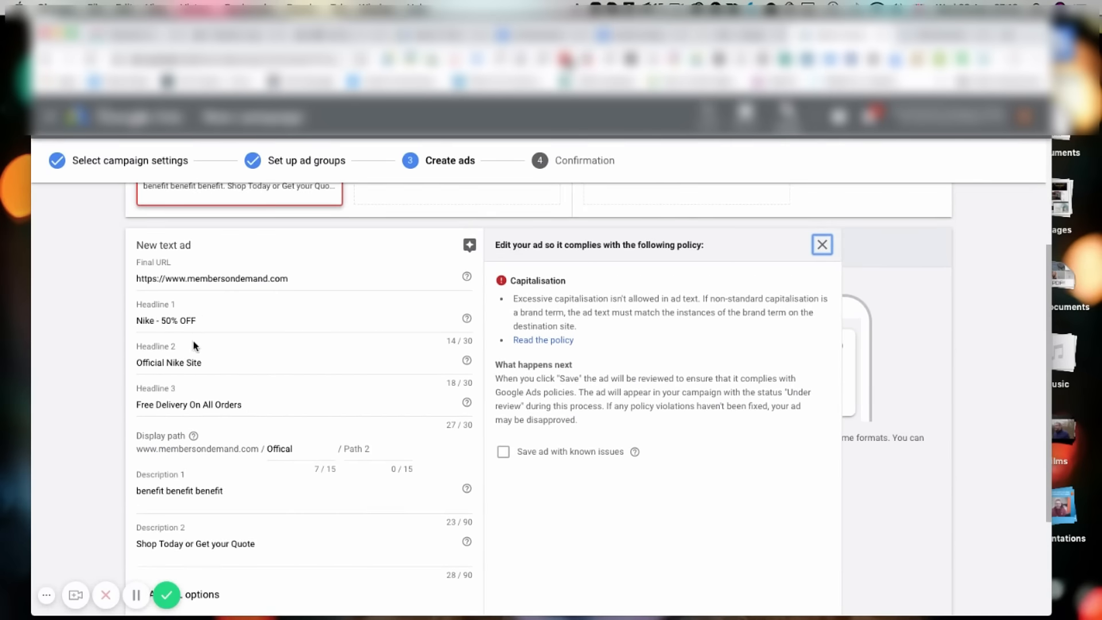
{"action": "left_click", "coordinate": [199, 322]}
{"action": "key", "text": "BackSpace"}
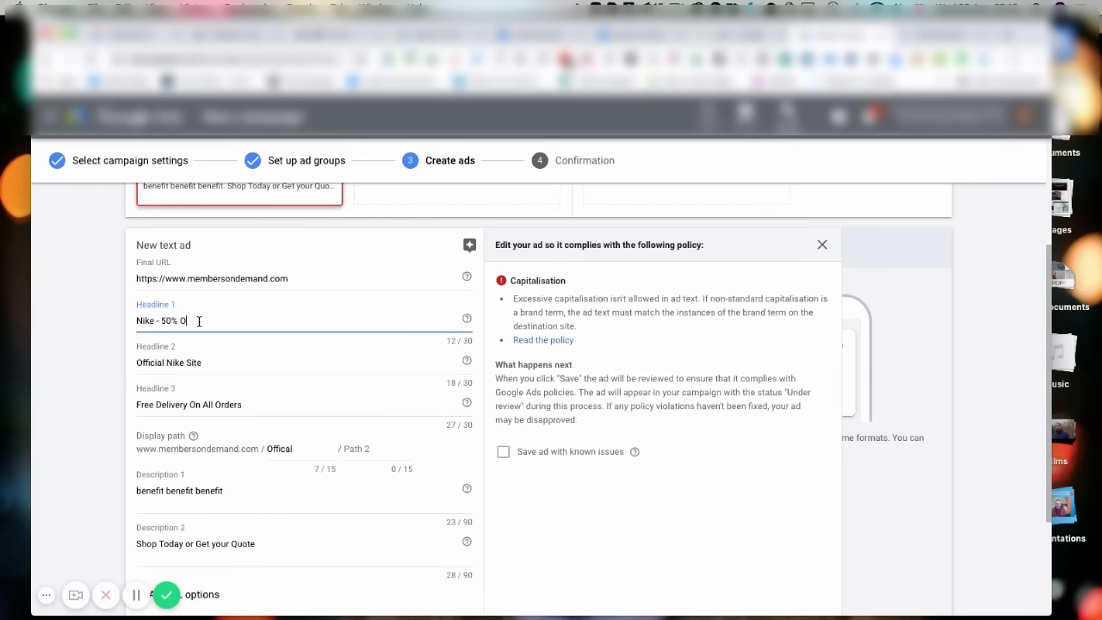
{"action": "type", "text": "ff"}
{"action": "scroll", "coordinate": [199, 321], "scroll_direction": "down", "scroll_amount": 5}
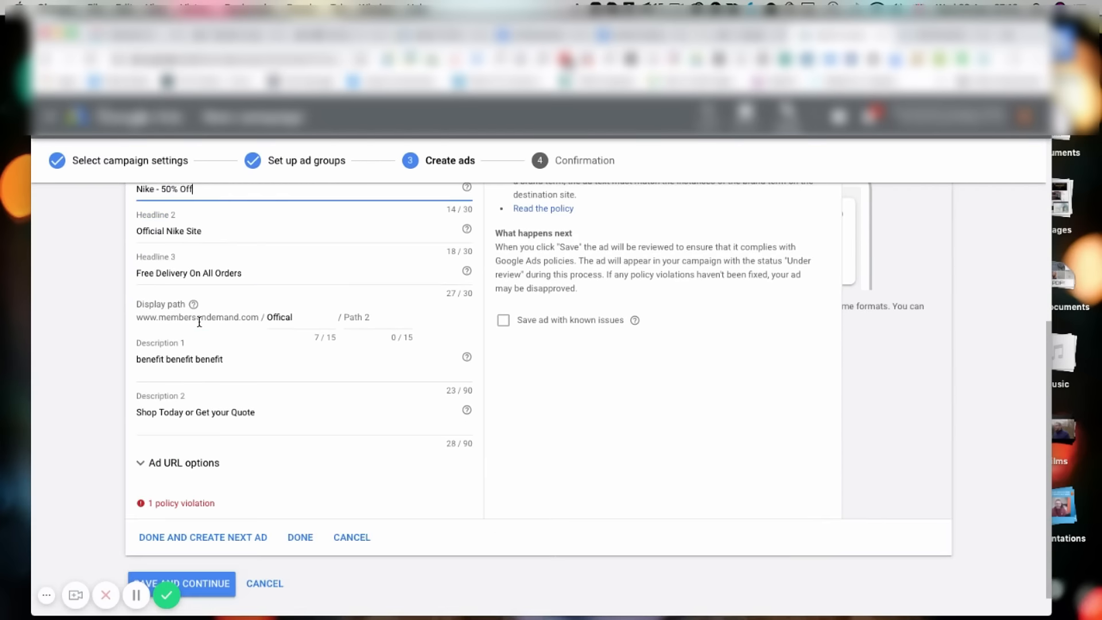
{"action": "left_click", "coordinate": [191, 550]}
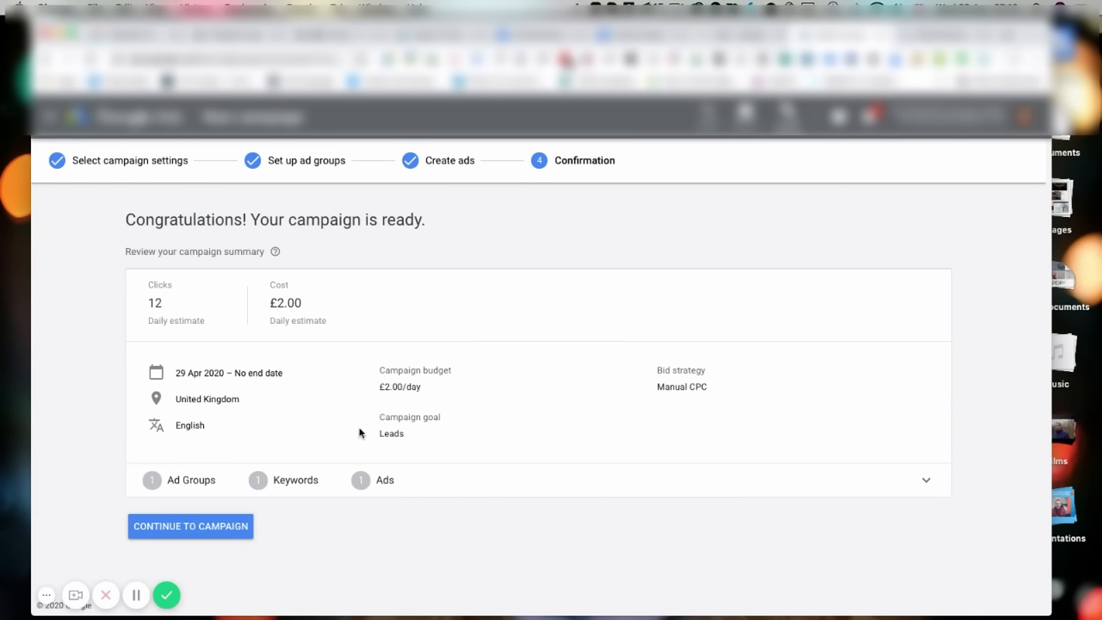
Continue to the finished campaign and review the keywords and ads of the Brand 1 ad group, including the ad's editing options
{"action": "left_click", "coordinate": [211, 528]}
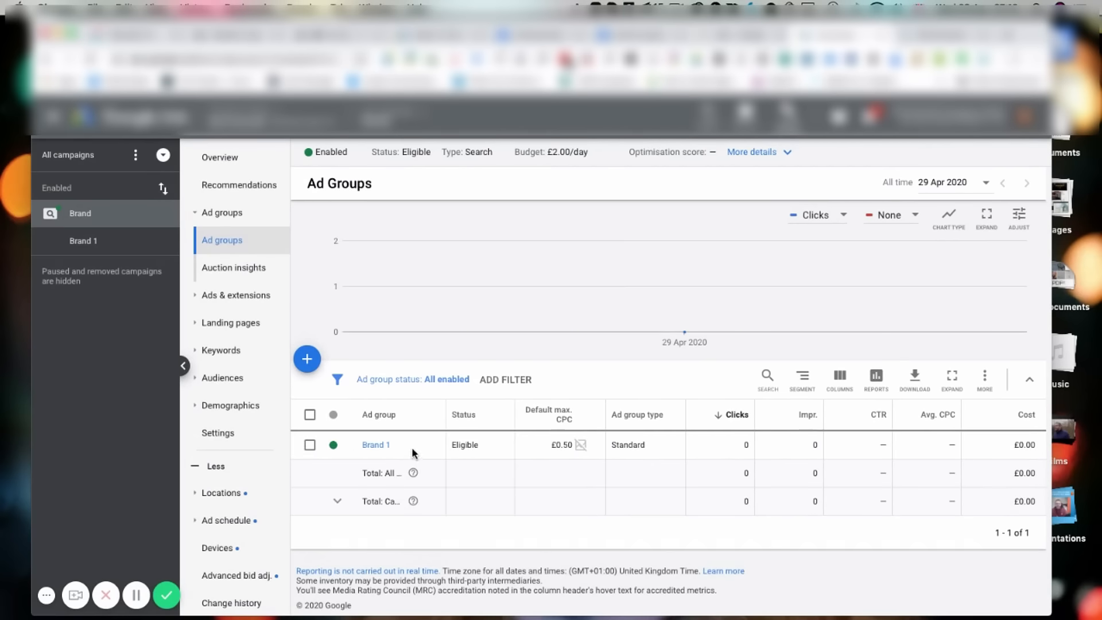
{"action": "left_click", "coordinate": [379, 448]}
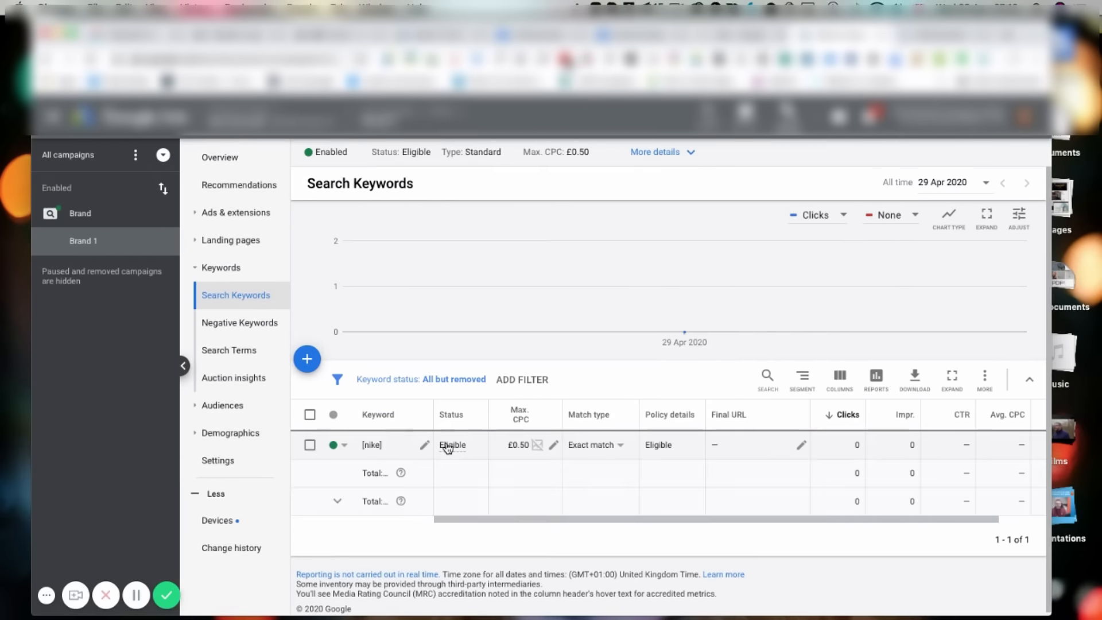
{"action": "left_click", "coordinate": [179, 210]}
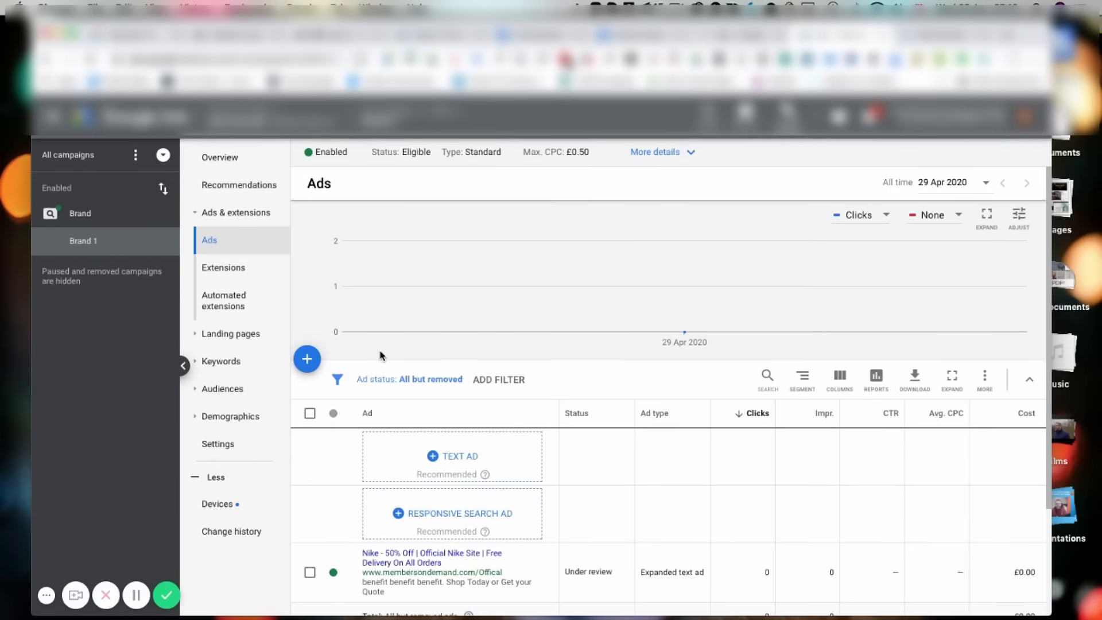
{"action": "scroll", "coordinate": [405, 395], "scroll_direction": "down", "scroll_amount": 3}
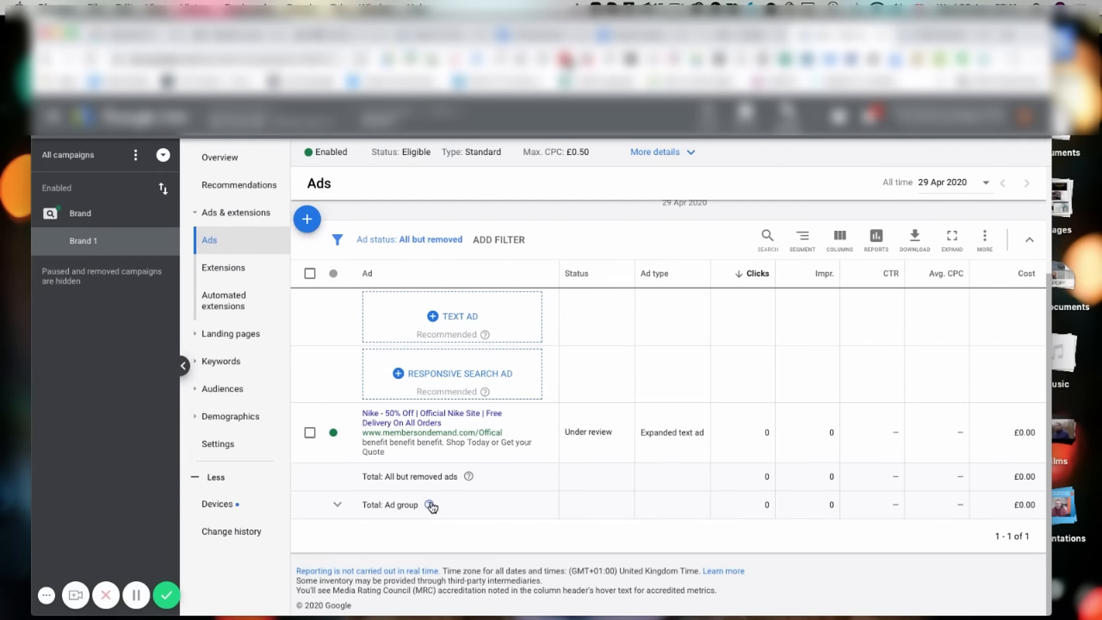
{"action": "mouse_move", "coordinate": [430, 506]}
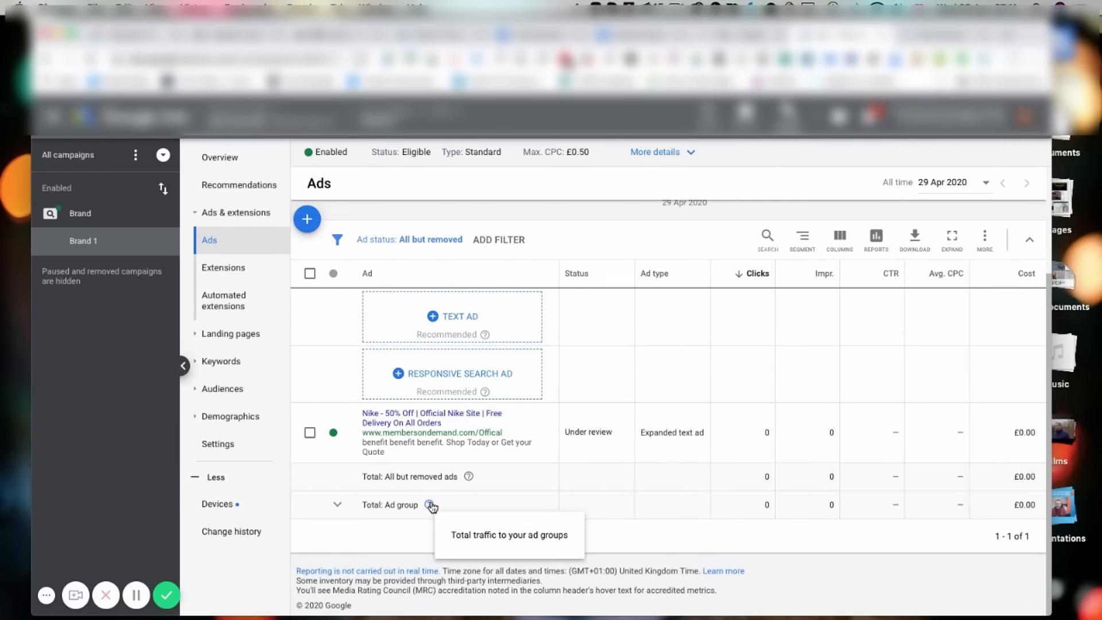
{"action": "left_click", "coordinate": [536, 434]}
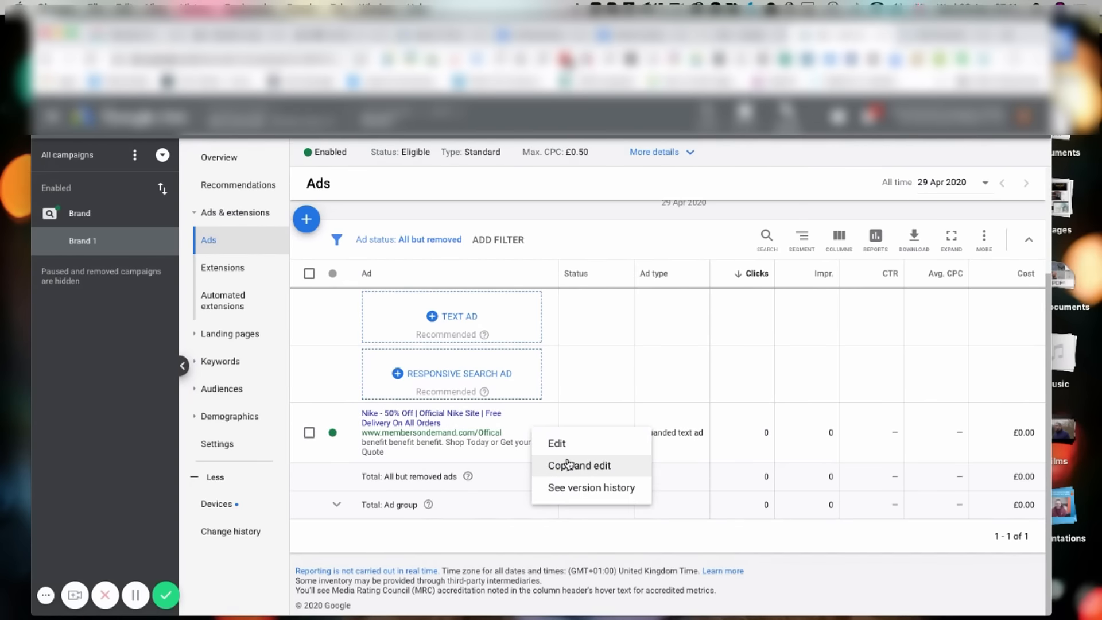
{"action": "left_click", "coordinate": [461, 531]}
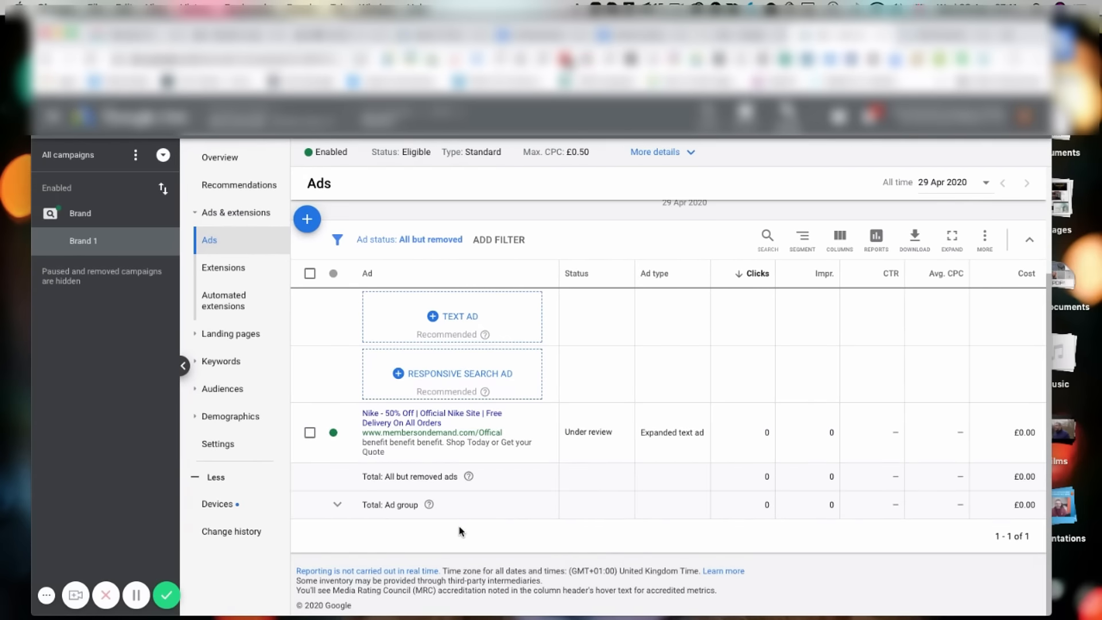